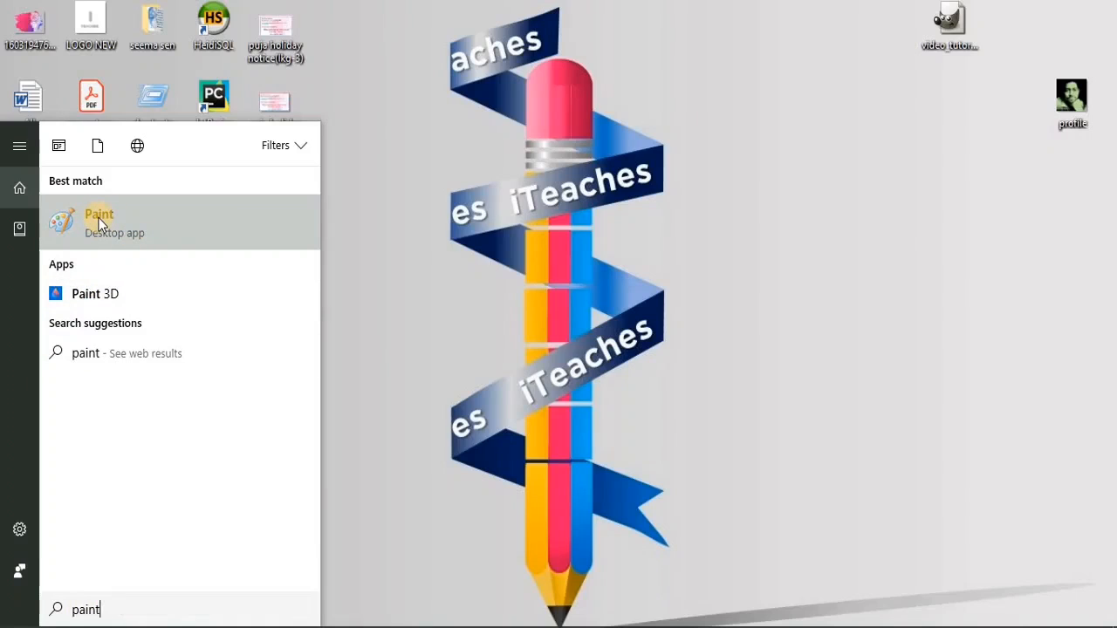
- Open Paint in a maximized window and enlarge the blank canvas until it fills the workspace
{"action": "left_click", "coordinate": [98, 222]}
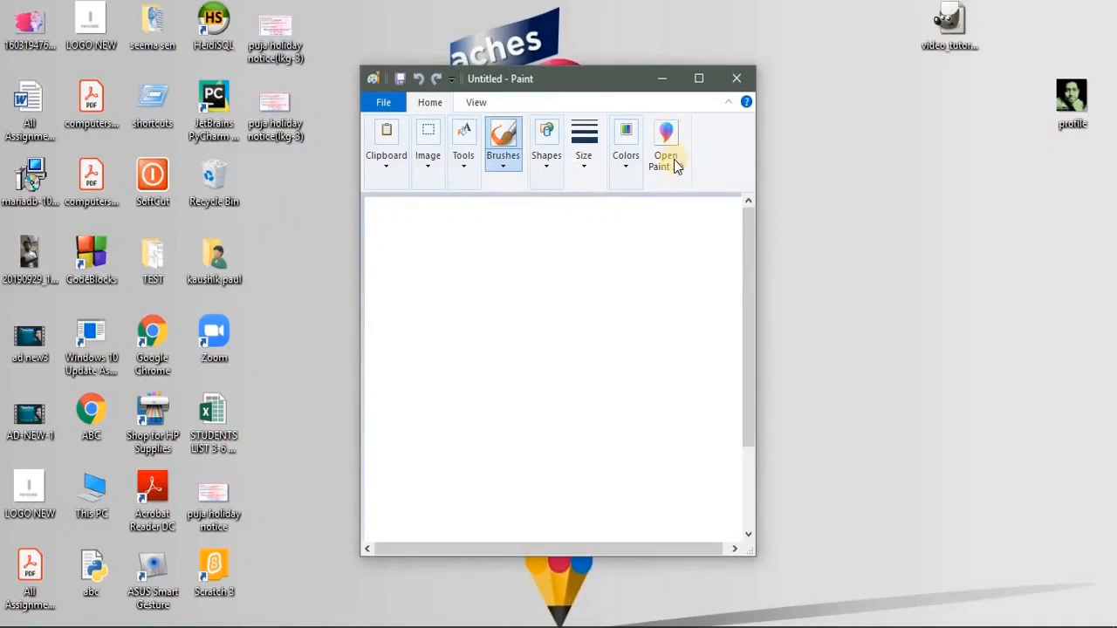
{"action": "left_click", "coordinate": [700, 79]}
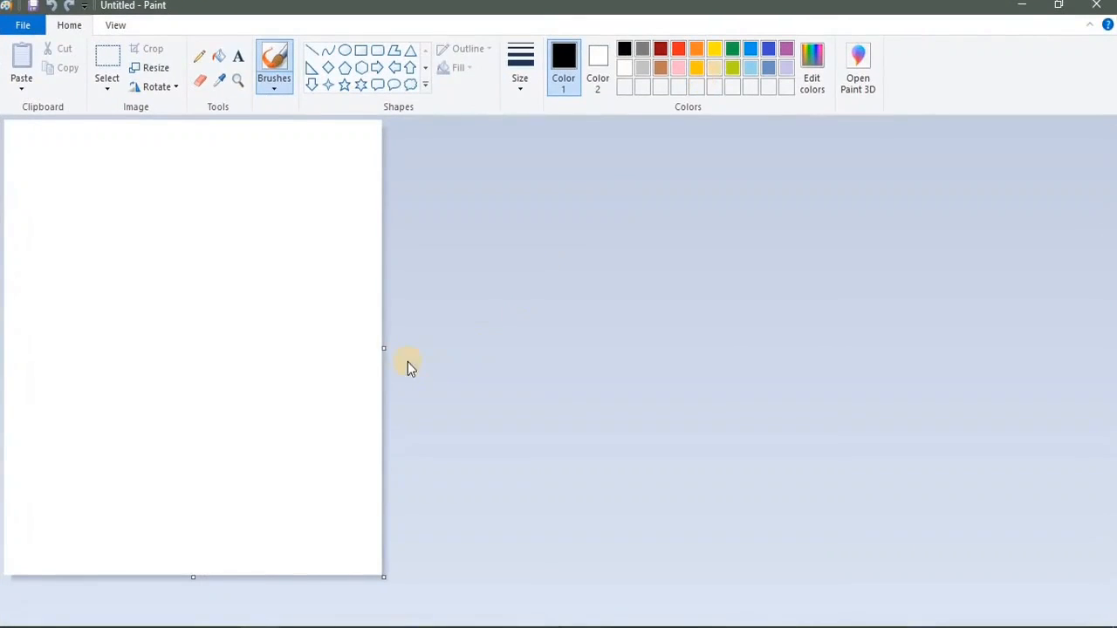
{"action": "left_click_drag", "start_coordinate": [385, 349], "coordinate": [1107, 367]}
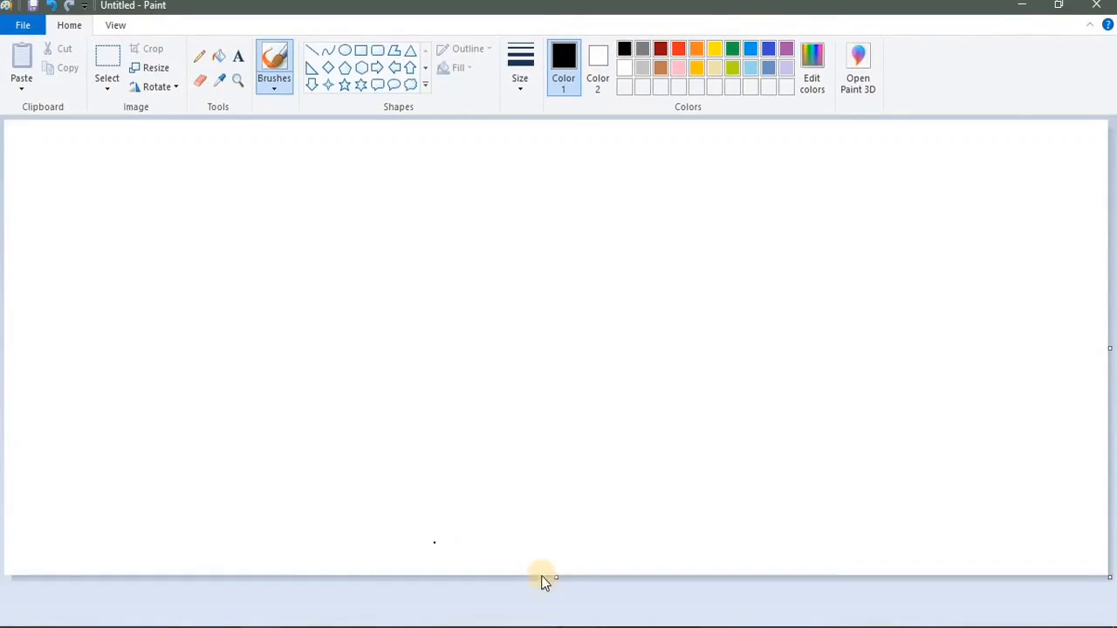
{"action": "left_click_drag", "start_coordinate": [555, 575], "coordinate": [559, 623]}
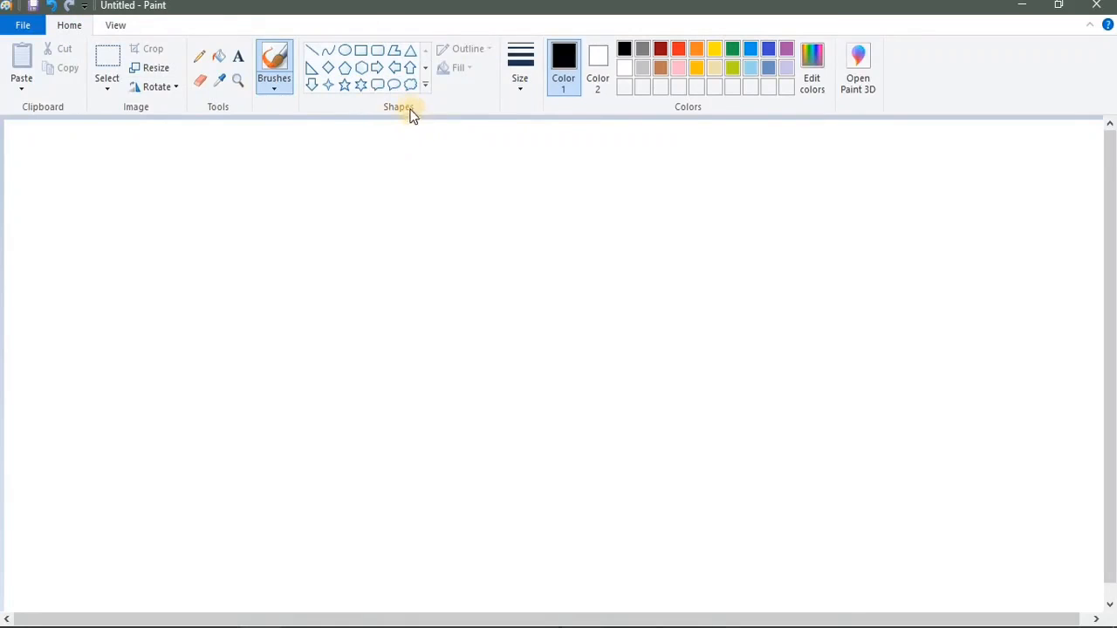
- Draw an ellipse in the middle of the canvas with the thinnest outline and reduce its height to make it nearly circular
{"action": "left_click", "coordinate": [346, 52]}
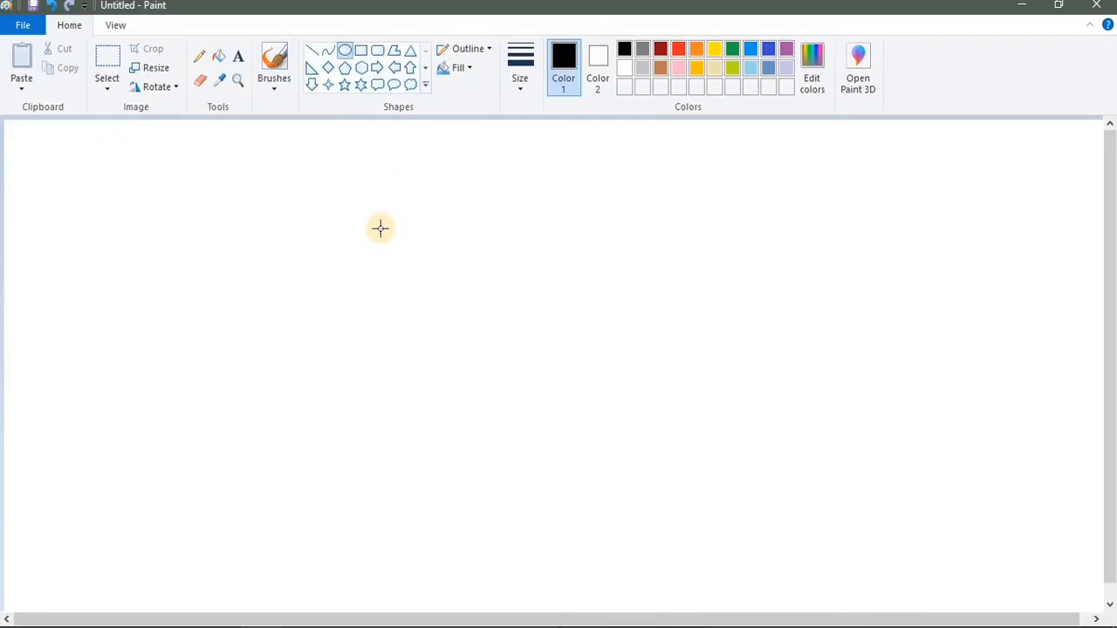
{"action": "left_click_drag", "start_coordinate": [349, 192], "coordinate": [640, 516]}
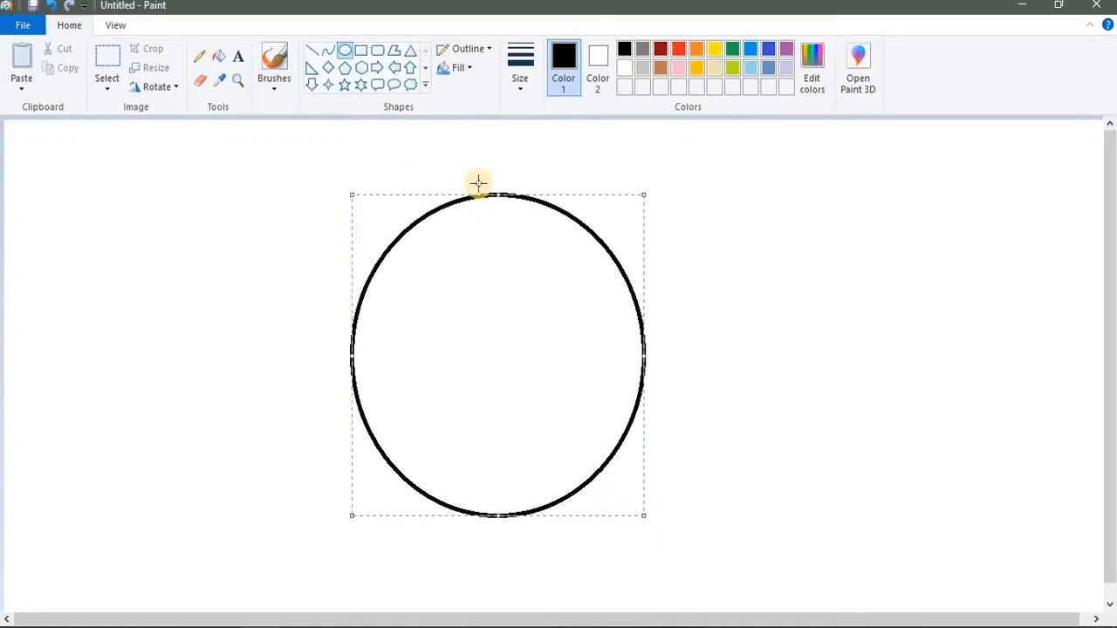
{"action": "left_click", "coordinate": [521, 82]}
{"action": "left_click", "coordinate": [524, 118]}
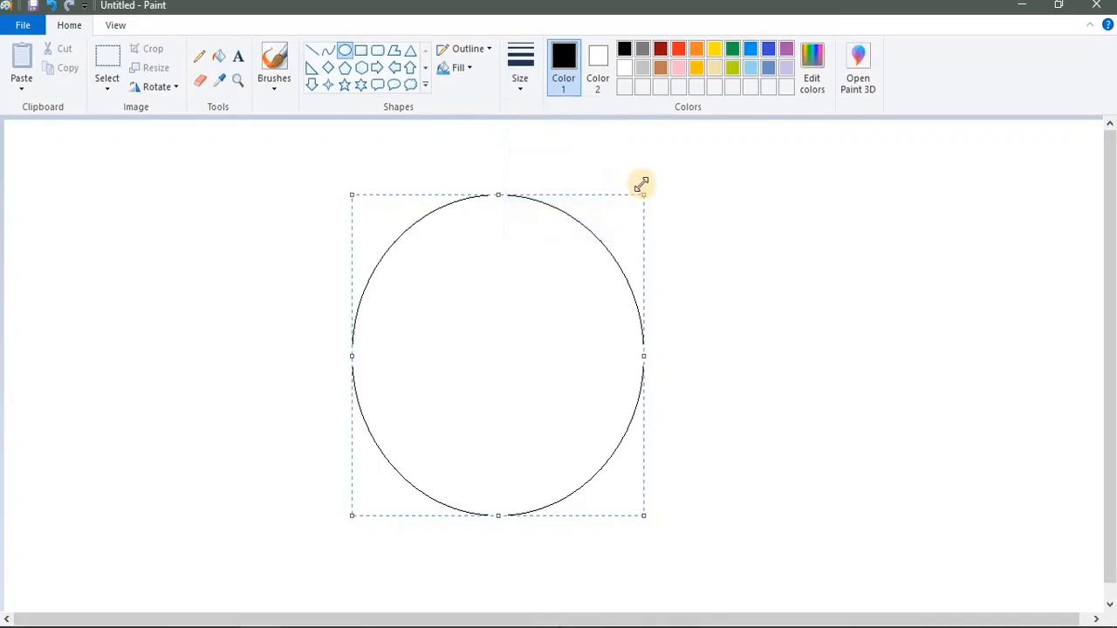
{"action": "left_click_drag", "start_coordinate": [498, 195], "coordinate": [497, 218]}
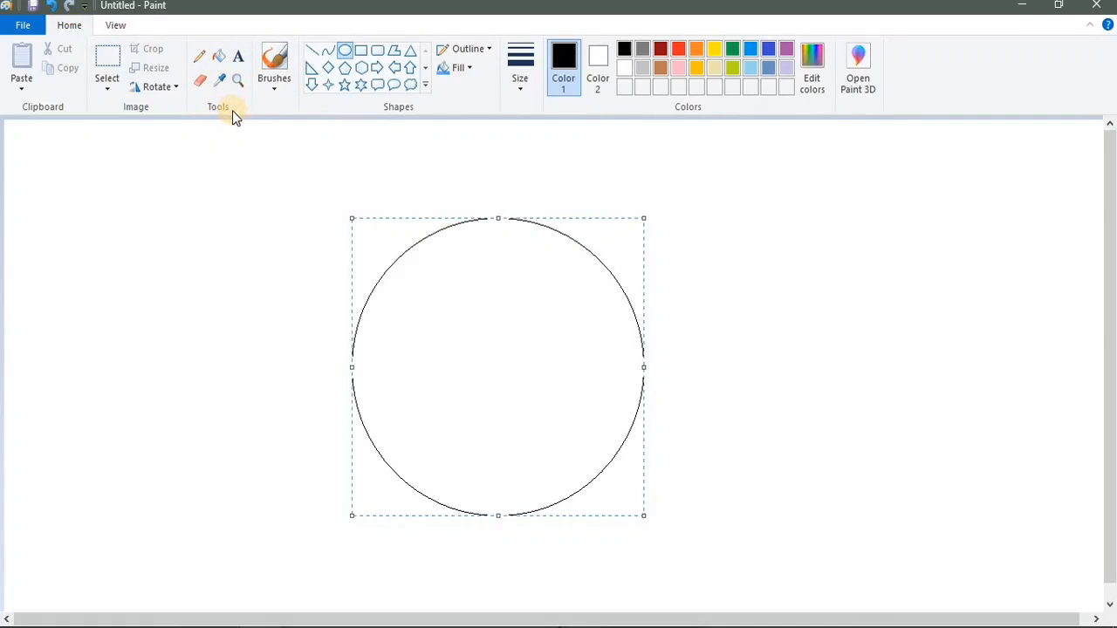
- Fill the circle with bright blue
{"action": "left_click", "coordinate": [219, 61]}
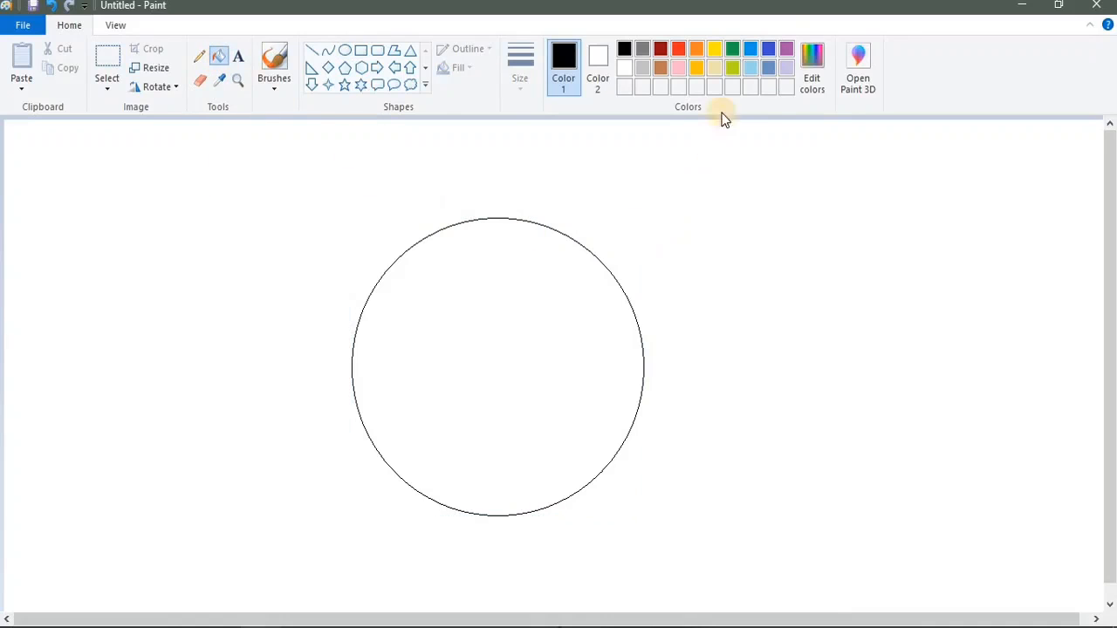
{"action": "left_click", "coordinate": [750, 50]}
{"action": "left_click", "coordinate": [768, 50]}
{"action": "left_click", "coordinate": [751, 50]}
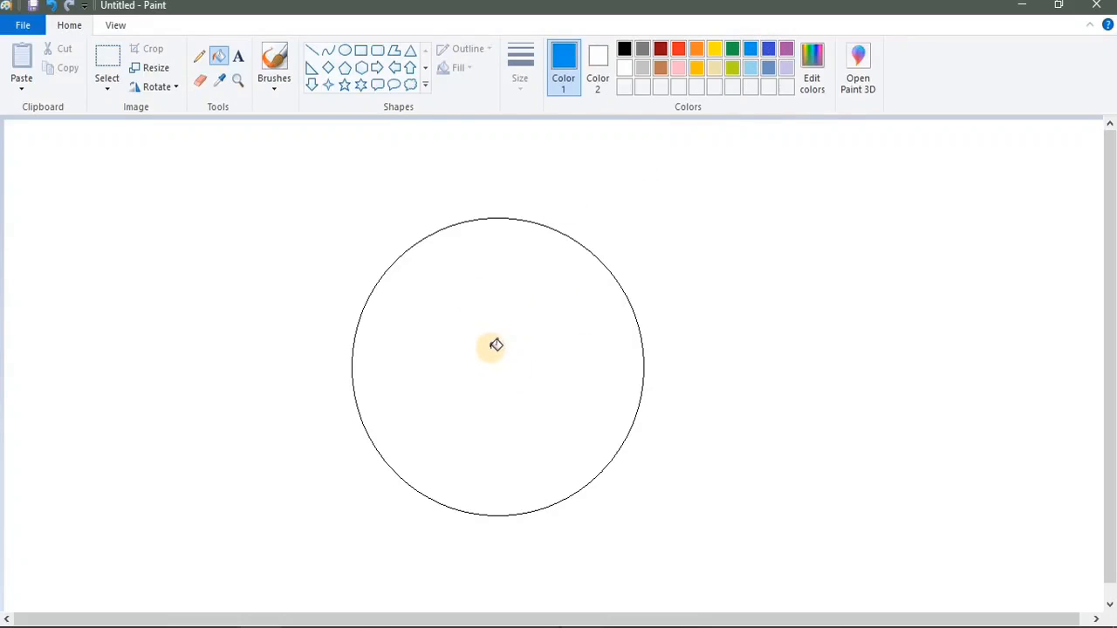
{"action": "left_click", "coordinate": [499, 363]}
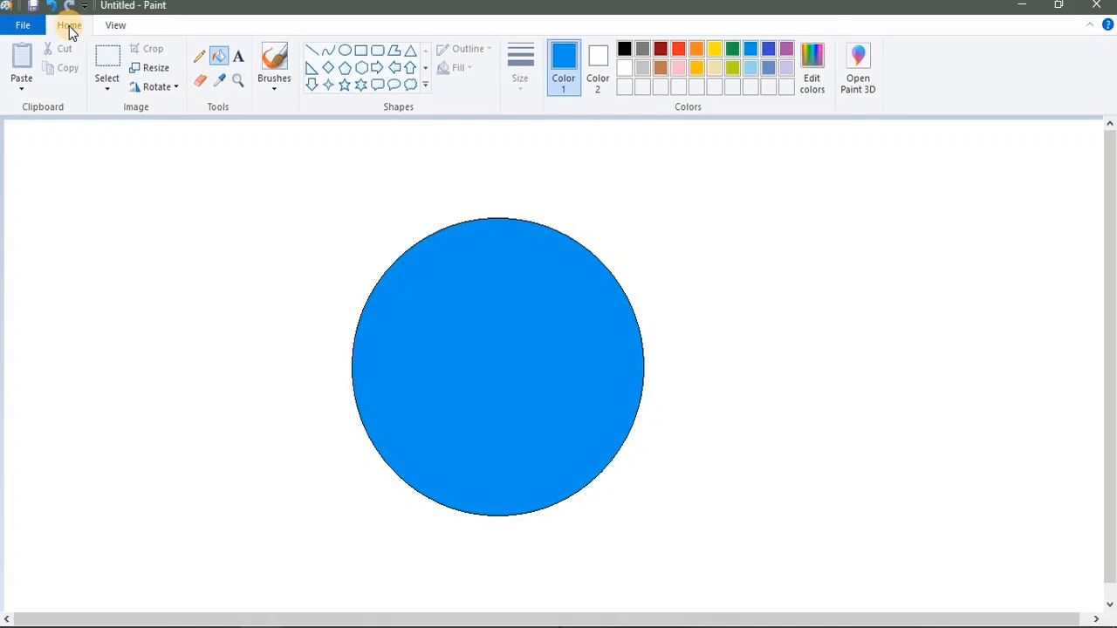
- Make a rectangular selection inside the blue circle, covering most of its center
{"action": "left_click", "coordinate": [108, 92]}
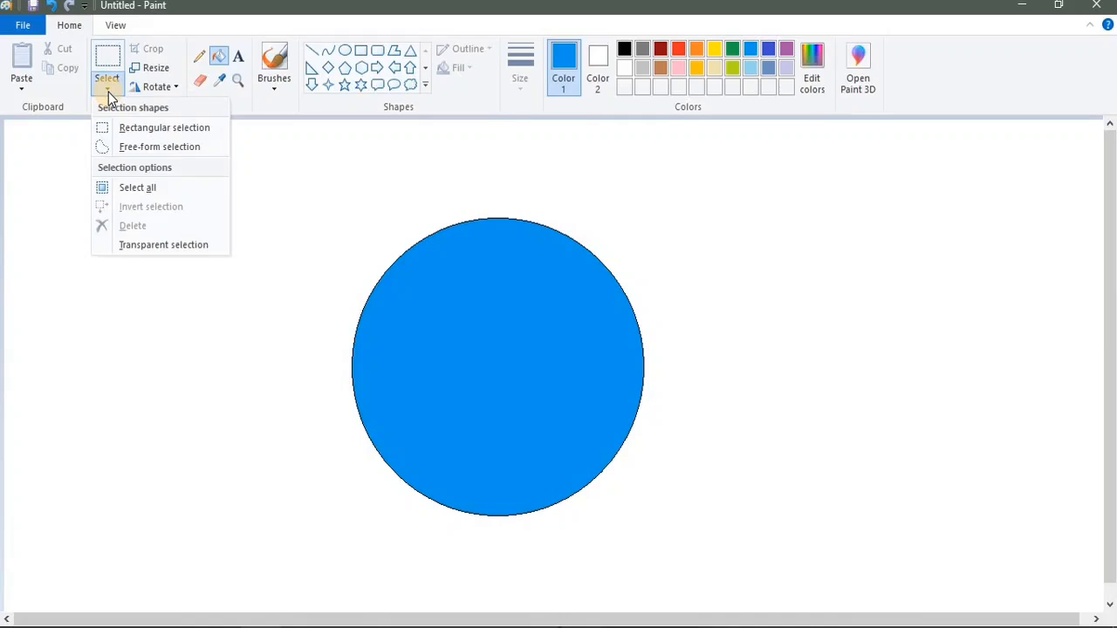
{"action": "left_click", "coordinate": [142, 131]}
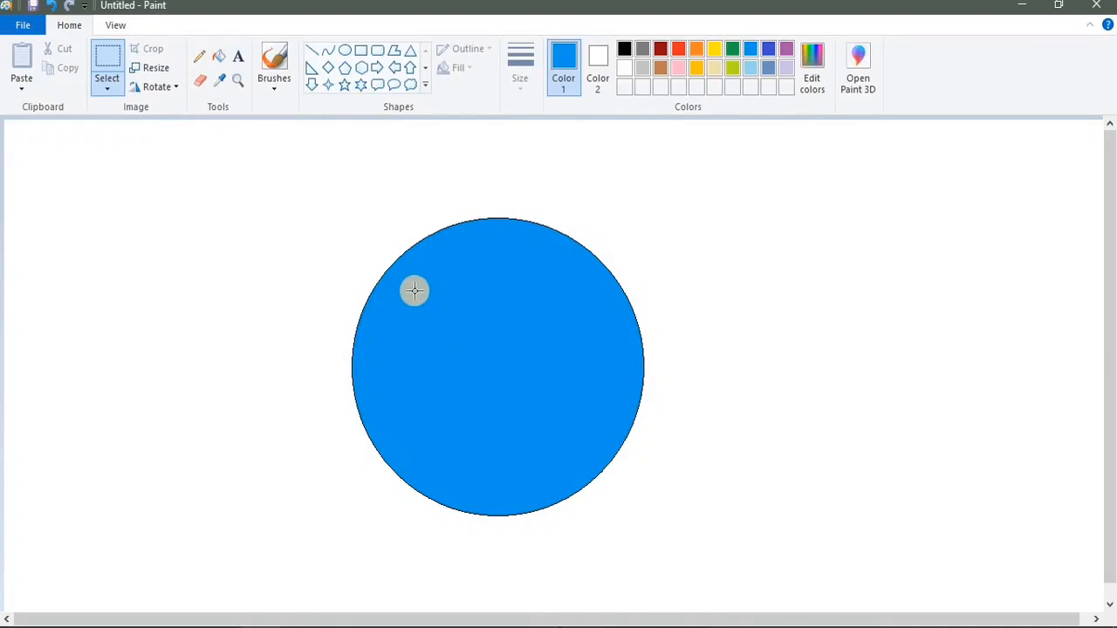
{"action": "left_click_drag", "start_coordinate": [411, 296], "coordinate": [584, 443]}
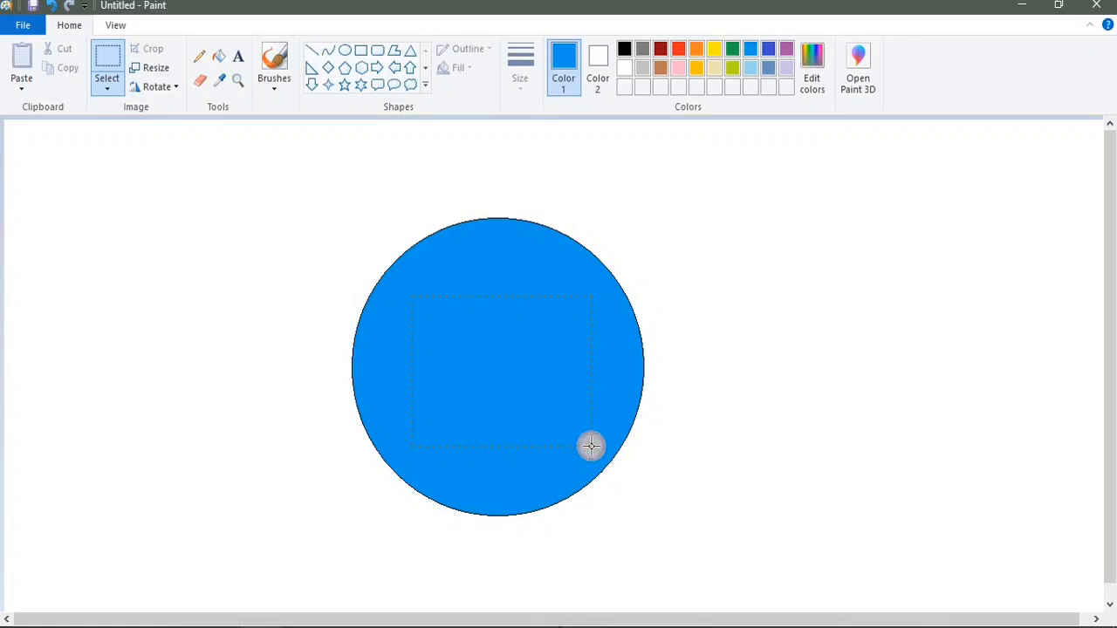
{"action": "left_click_drag", "start_coordinate": [591, 445], "coordinate": [591, 445]}
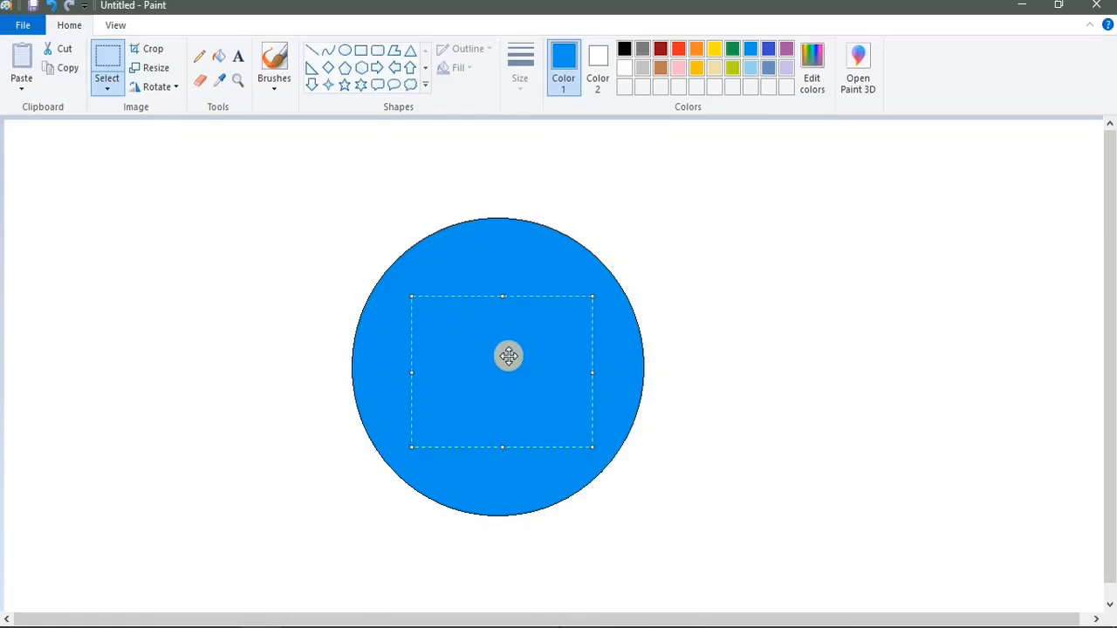
- Try moving the selected rectangle out of the circle and put it back in its original place
{"action": "left_click_drag", "start_coordinate": [510, 351], "coordinate": [580, 331]}
{"action": "left_click_drag", "start_coordinate": [722, 295], "coordinate": [505, 362]}
{"action": "left_click_drag", "start_coordinate": [496, 371], "coordinate": [843, 232]}
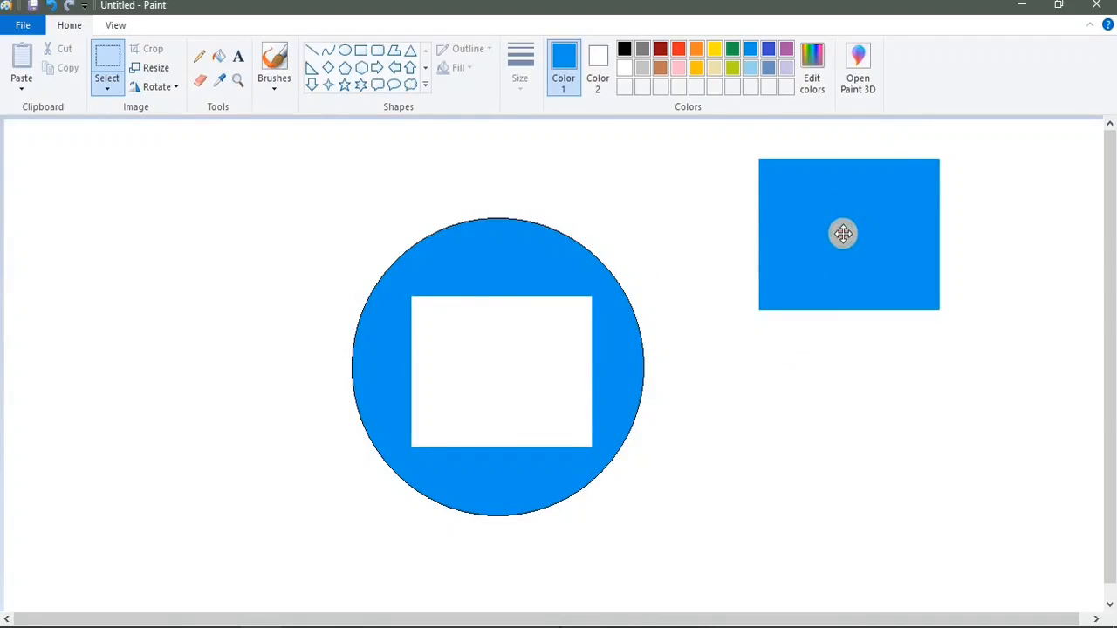
{"action": "left_click_drag", "start_coordinate": [830, 239], "coordinate": [495, 371]}
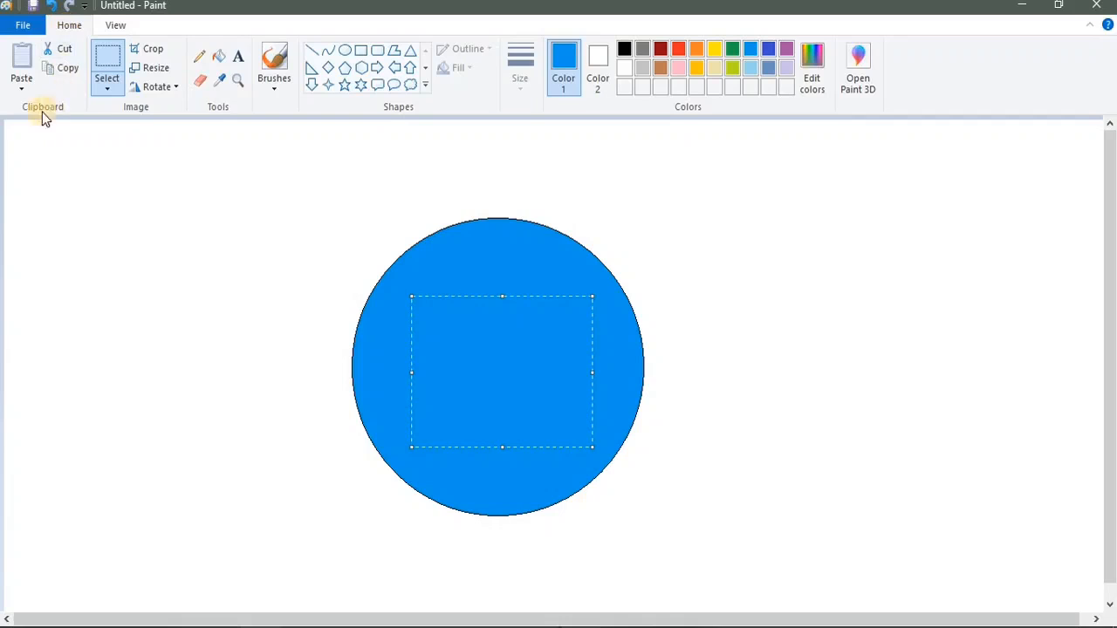
- Copy the selected blue rectangle, paste it, place the copy left of the circle and deselect it
{"action": "left_click", "coordinate": [68, 75]}
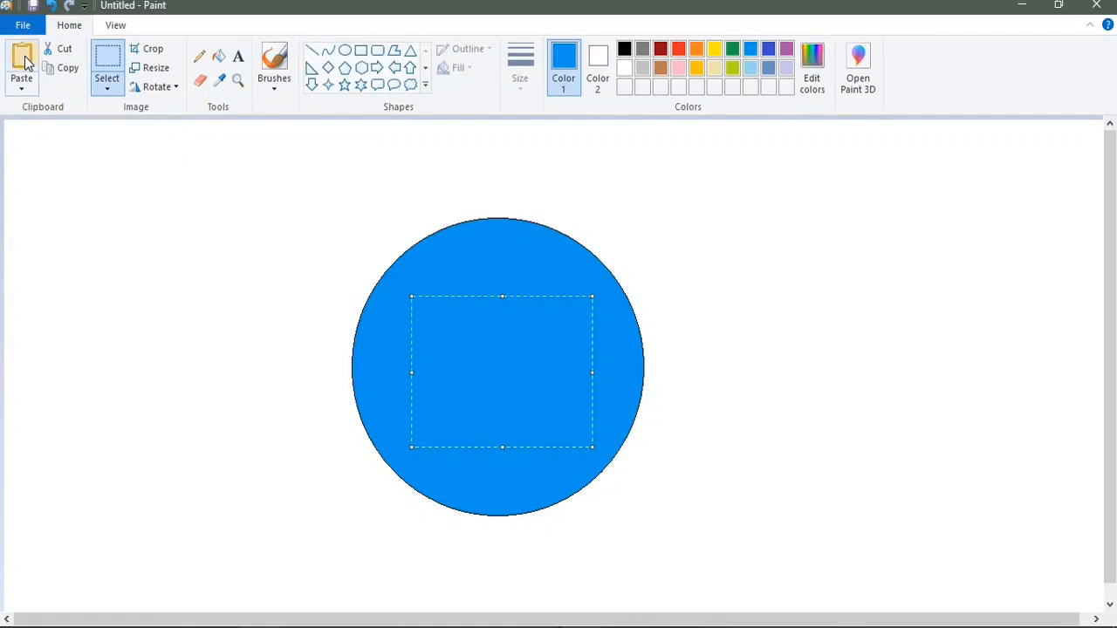
{"action": "left_click", "coordinate": [26, 61]}
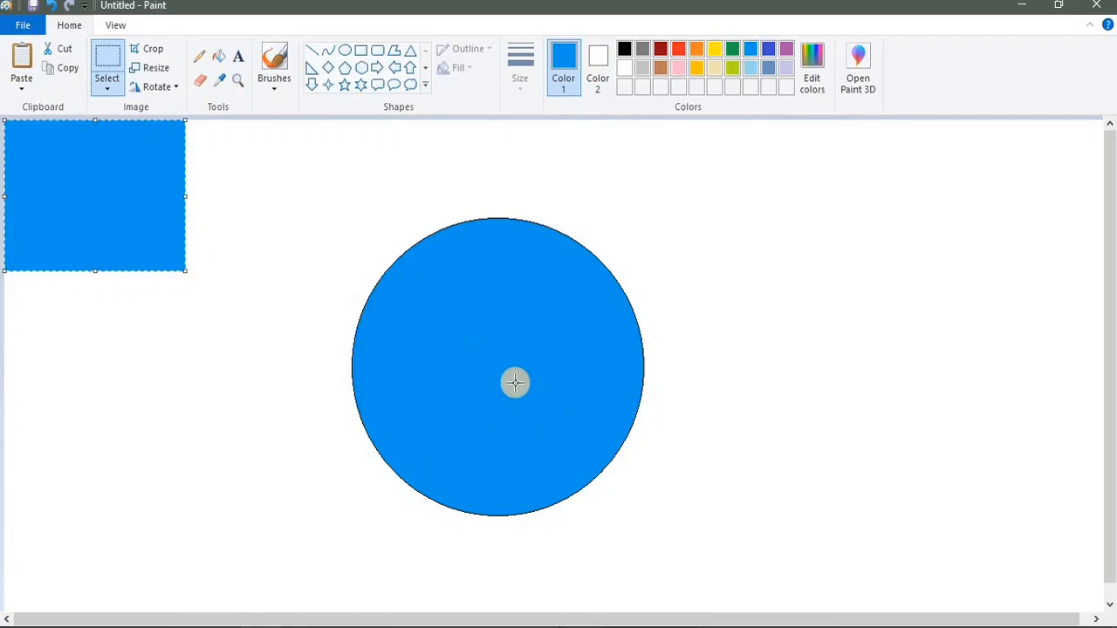
{"action": "left_click_drag", "start_coordinate": [90, 202], "coordinate": [225, 371]}
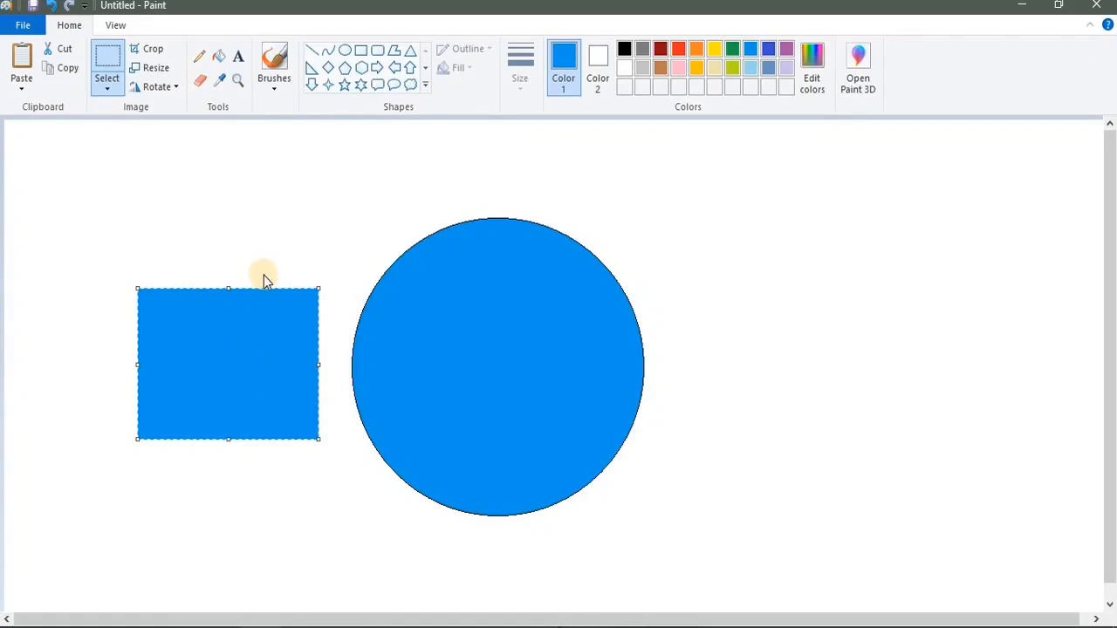
{"action": "left_click", "coordinate": [274, 226]}
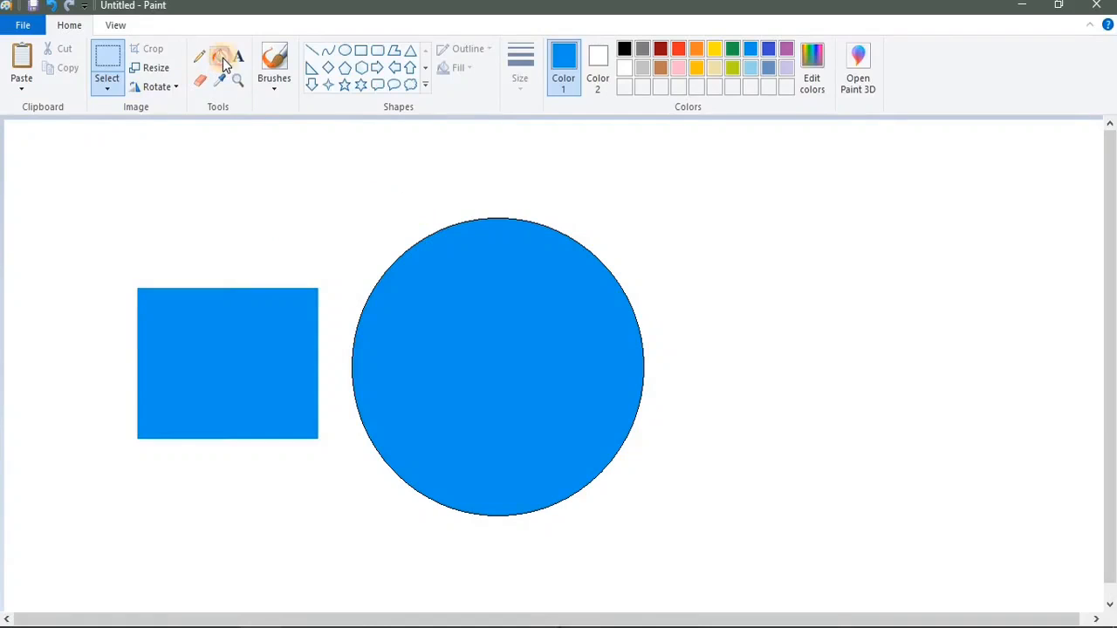
- Fill the pasted rectangle beside the circle with red
{"action": "left_click", "coordinate": [219, 58]}
{"action": "left_click", "coordinate": [678, 49]}
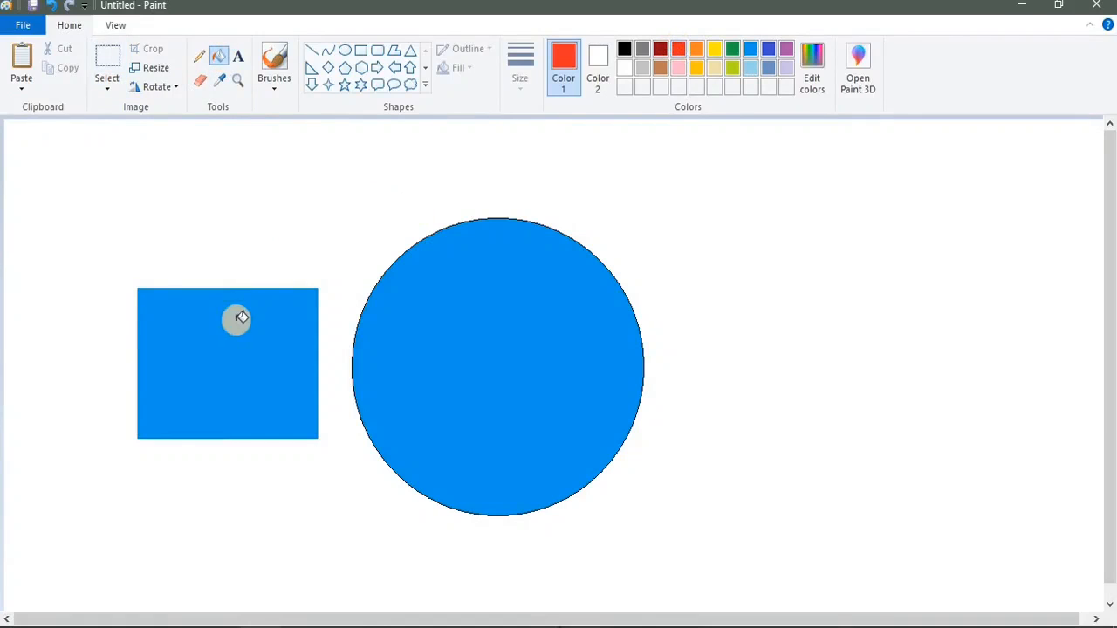
{"action": "left_click", "coordinate": [223, 348]}
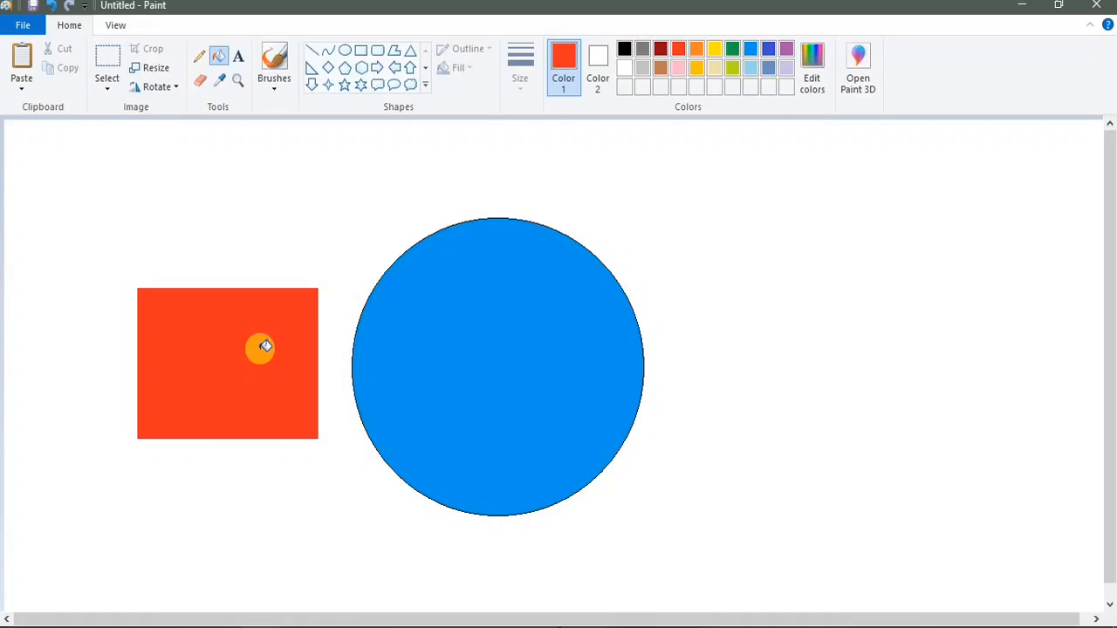
- Copy a free-form selection from inside the blue circle, paste it and move the copy to the right of the circle
{"action": "left_click", "coordinate": [107, 86]}
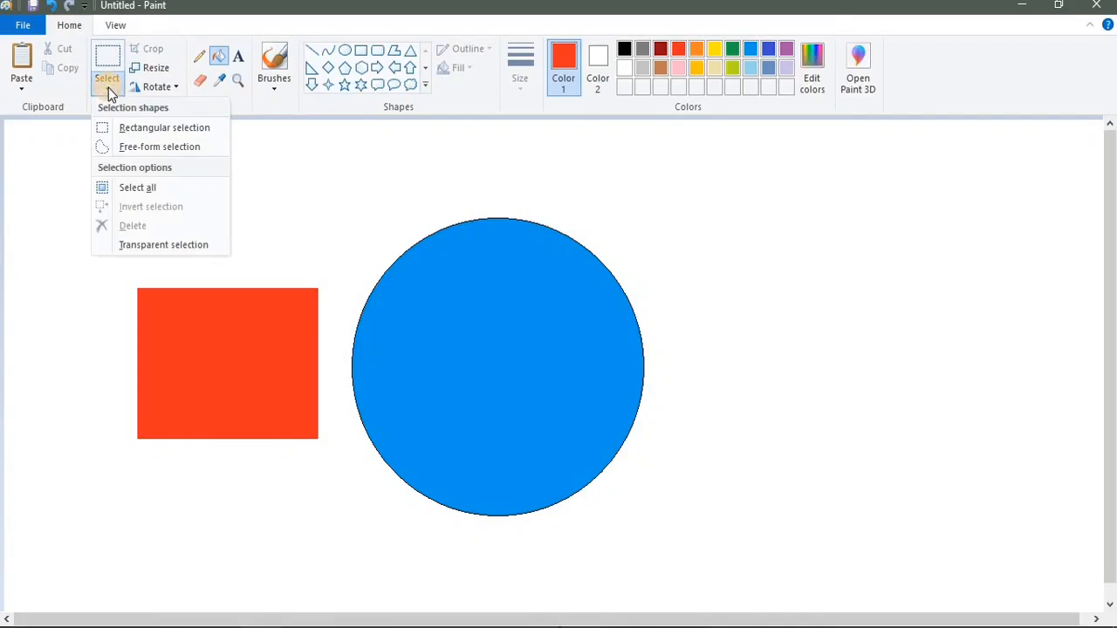
{"action": "left_click", "coordinate": [143, 148]}
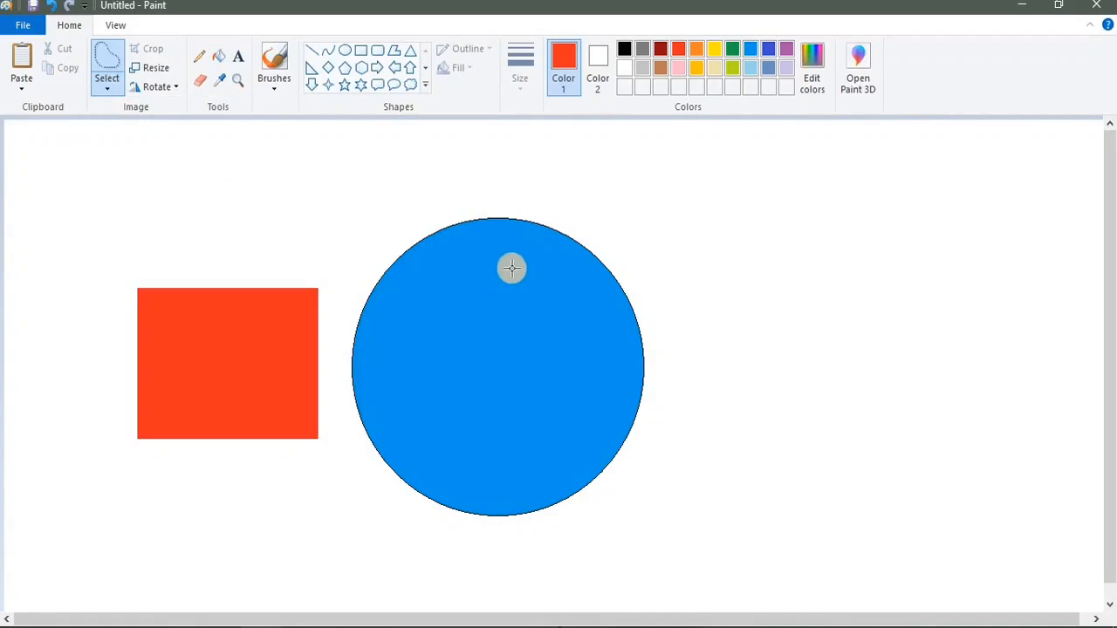
{"action": "mouse_move", "coordinate": [511, 267]}
{"action": "left_mouse_down"}
{"action": "mouse_move", "coordinate": [462, 276]}
{"action": "mouse_move", "coordinate": [426, 329]}
{"action": "mouse_move", "coordinate": [435, 359]}
{"action": "mouse_move", "coordinate": [418, 397]}
{"action": "mouse_move", "coordinate": [440, 402]}
{"action": "mouse_move", "coordinate": [463, 440]}
{"action": "mouse_move", "coordinate": [517, 422]}
{"action": "mouse_move", "coordinate": [530, 430]}
{"action": "mouse_move", "coordinate": [547, 405]}
{"action": "mouse_move", "coordinate": [568, 404]}
{"action": "mouse_move", "coordinate": [561, 380]}
{"action": "mouse_move", "coordinate": [580, 369]}
{"action": "mouse_move", "coordinate": [565, 346]}
{"action": "mouse_move", "coordinate": [579, 316]}
{"action": "mouse_move", "coordinate": [555, 310]}
{"action": "mouse_move", "coordinate": [559, 290]}
{"action": "mouse_move", "coordinate": [542, 285]}
{"action": "mouse_move", "coordinate": [540, 266]}
{"action": "mouse_move", "coordinate": [512, 275]}
{"action": "left_mouse_up"}
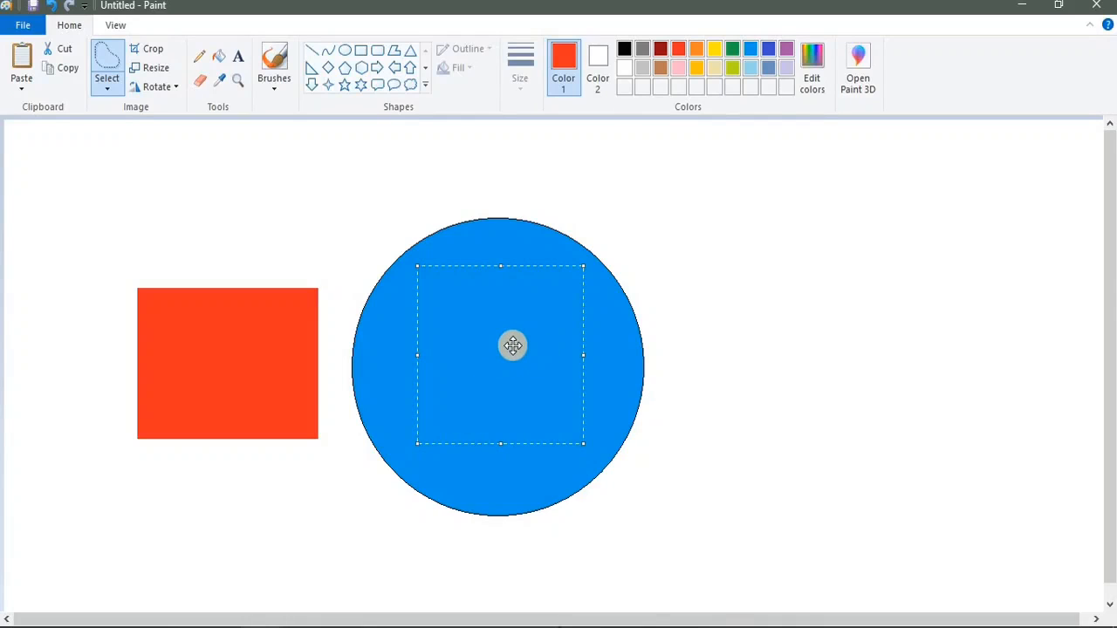
{"action": "mouse_move", "coordinate": [518, 343]}
{"action": "left_mouse_down"}
{"action": "mouse_move", "coordinate": [820, 267]}
{"action": "mouse_move", "coordinate": [508, 346]}
{"action": "left_mouse_up"}
{"action": "left_click", "coordinate": [66, 71]}
{"action": "left_click", "coordinate": [21, 59]}
{"action": "left_click_drag", "start_coordinate": [88, 168], "coordinate": [782, 334]}
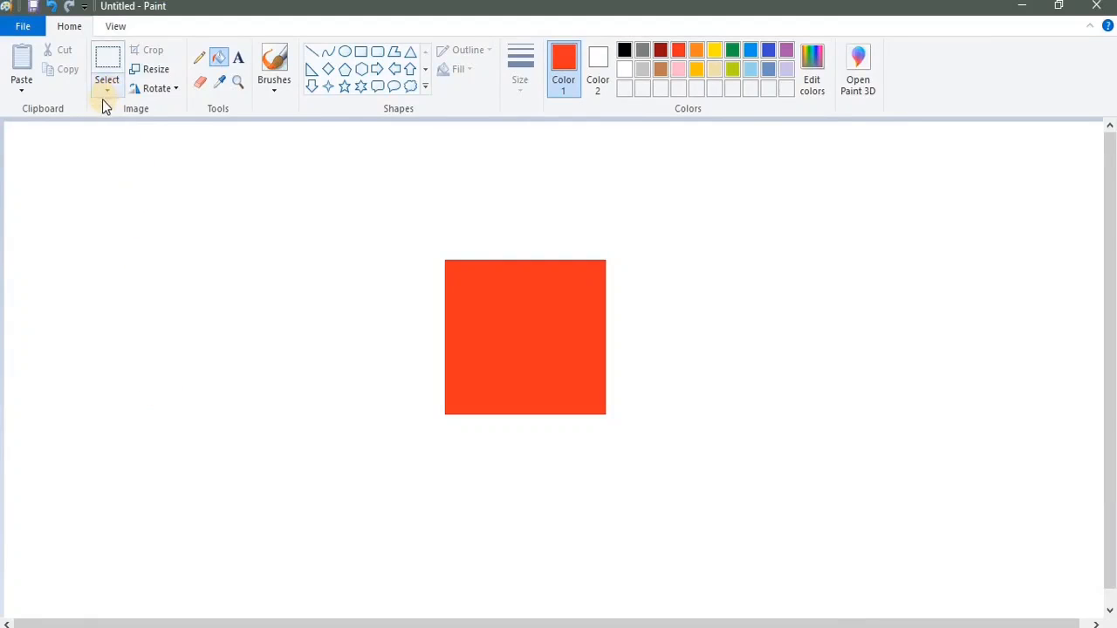
- Resize a rectangular selection around the red square to 200 percent horizontally and vertically, and center the enlarged square on the canvas
{"action": "left_click", "coordinate": [105, 90]}
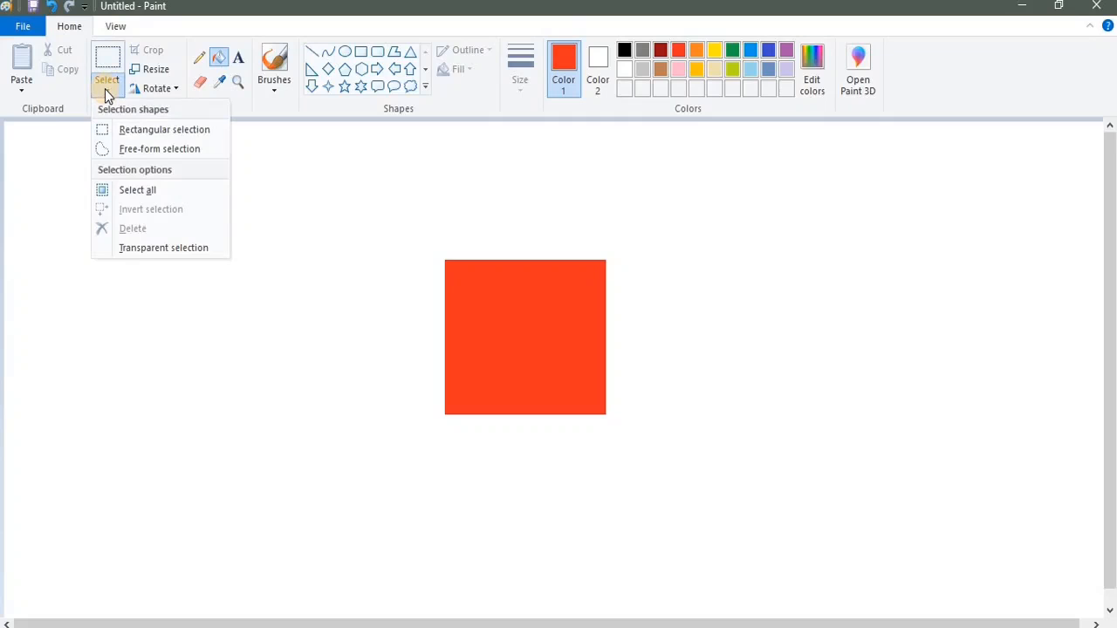
{"action": "left_click", "coordinate": [145, 134]}
{"action": "left_click_drag", "start_coordinate": [418, 229], "coordinate": [634, 451]}
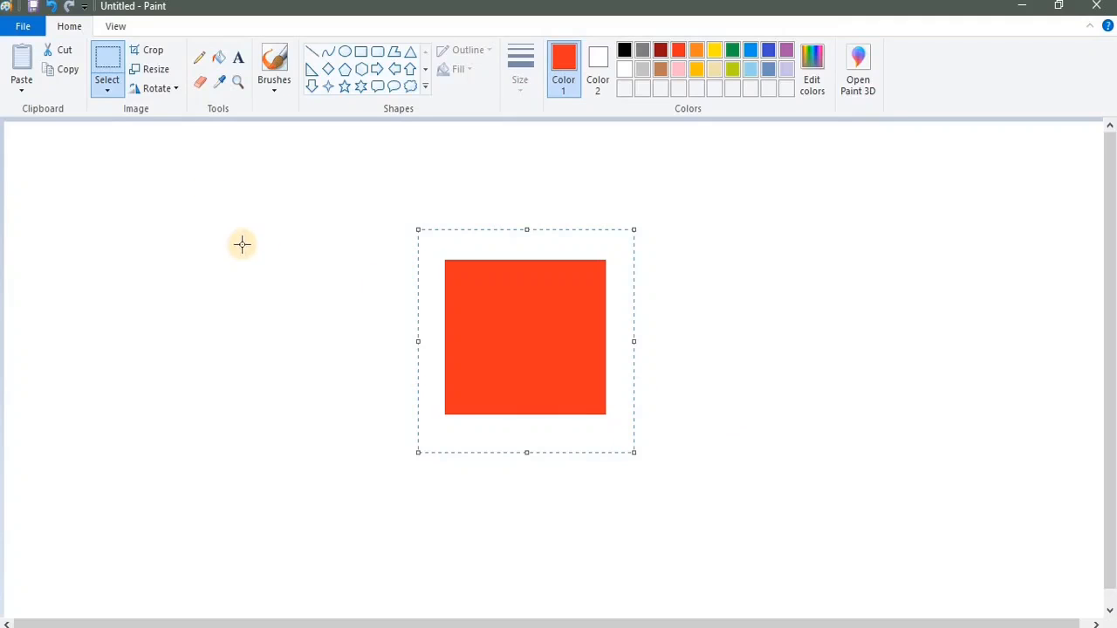
{"action": "left_click", "coordinate": [154, 76]}
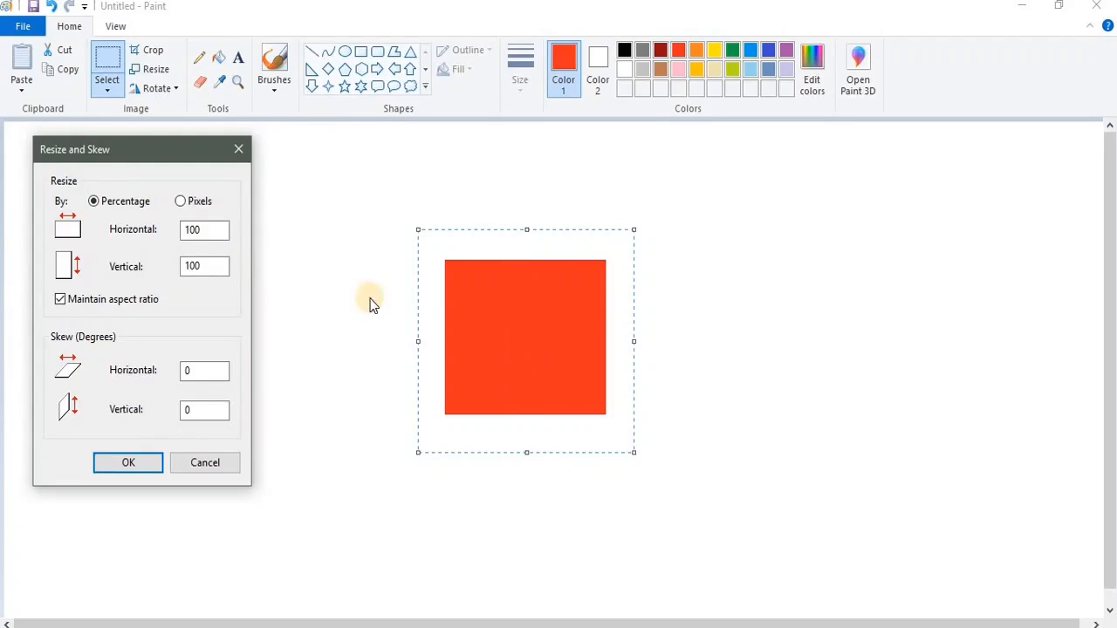
{"action": "double_click", "coordinate": [197, 229]}
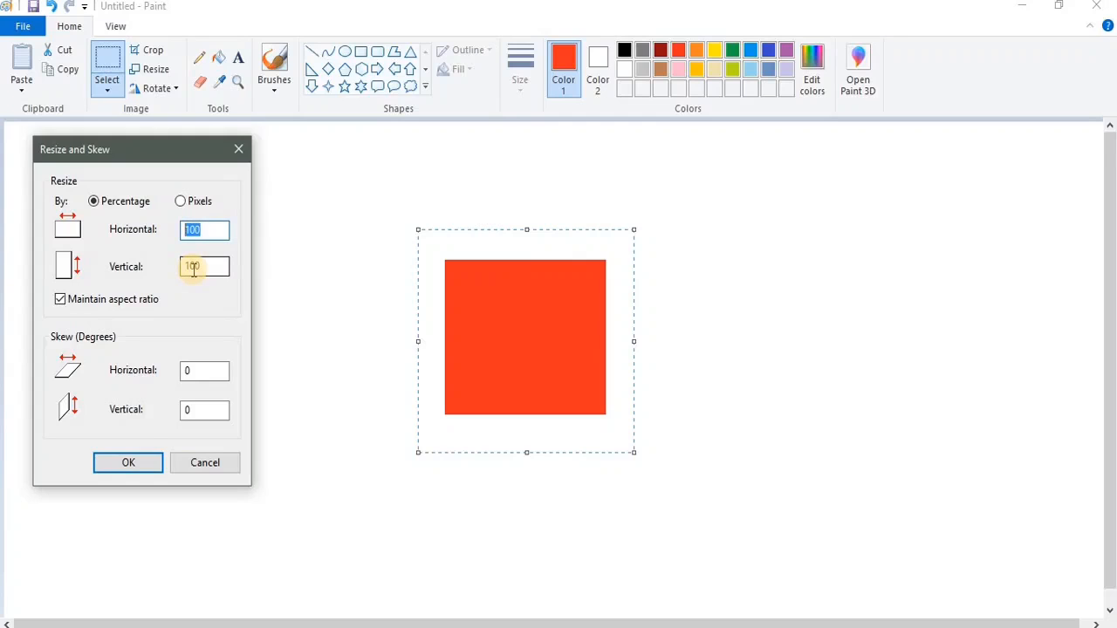
{"action": "type", "text": "2"}
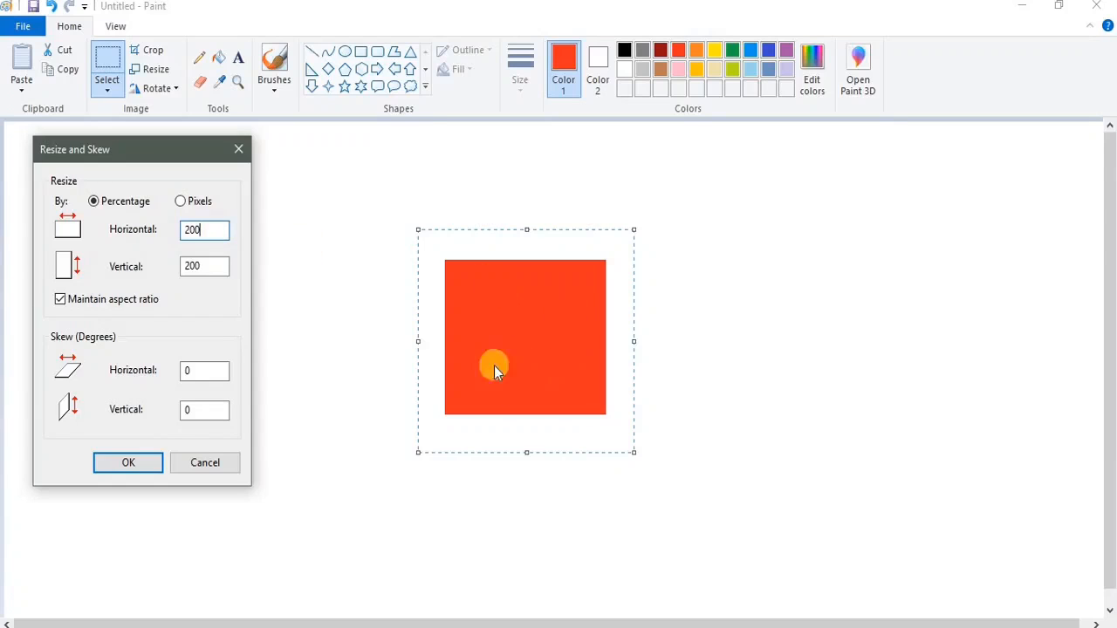
{"action": "left_click", "coordinate": [128, 463]}
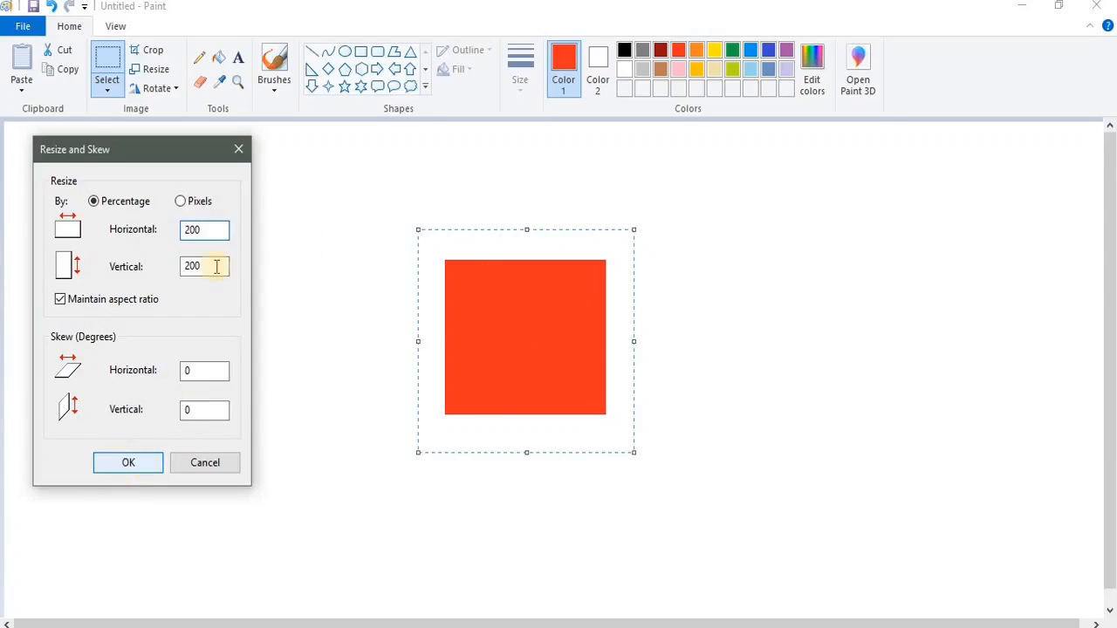
{"action": "left_click", "coordinate": [193, 231]}
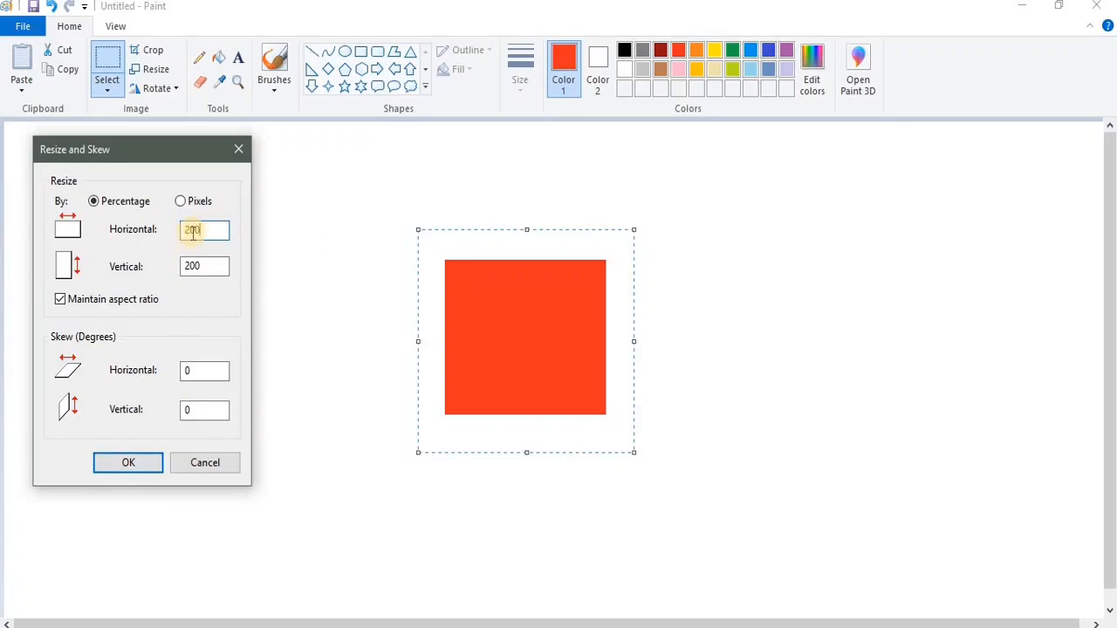
{"action": "left_click", "coordinate": [187, 265]}
{"action": "left_click", "coordinate": [128, 462]}
{"action": "left_click_drag", "start_coordinate": [611, 456], "coordinate": [512, 376]}
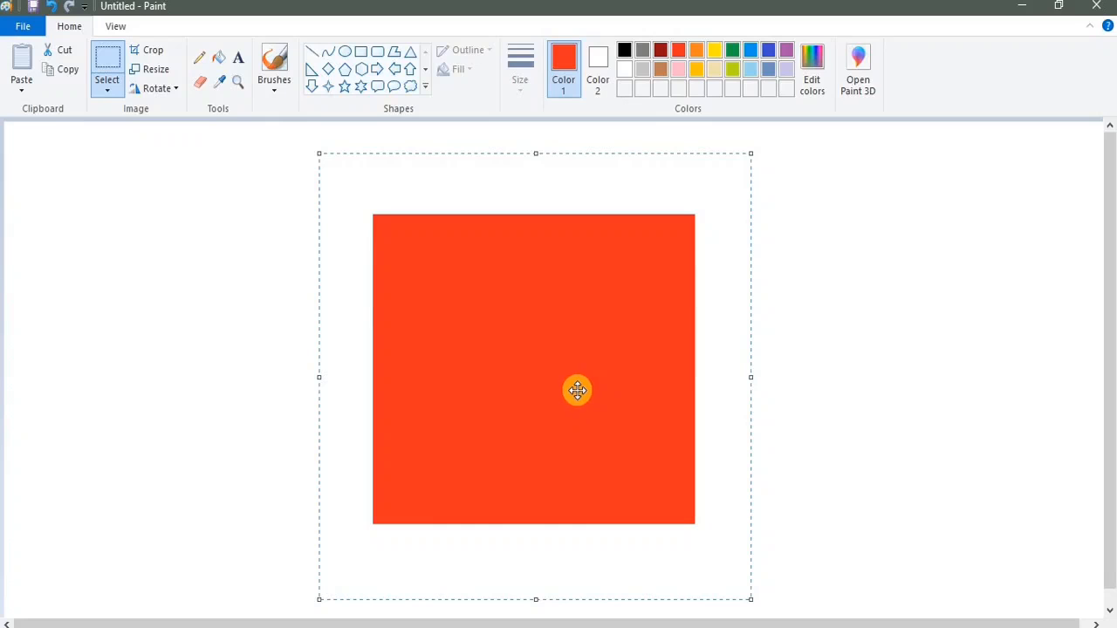
- Resize a rectangular selection around the red square to 50 percent horizontally and vertically, and move the smaller square toward the canvas center
{"action": "left_click", "coordinate": [854, 366]}
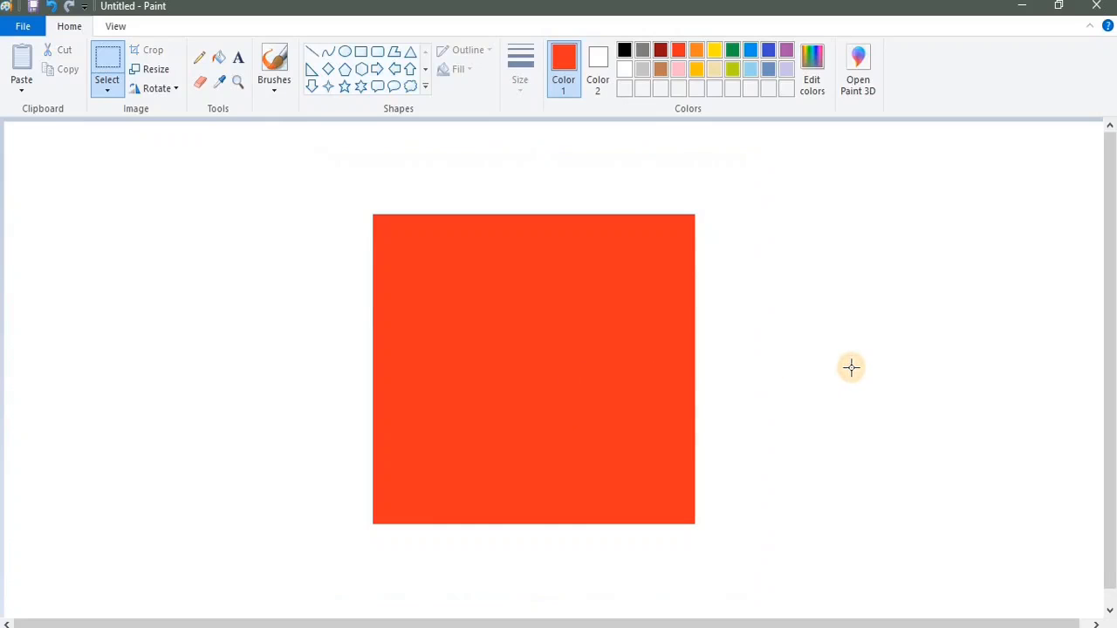
{"action": "left_click", "coordinate": [104, 94]}
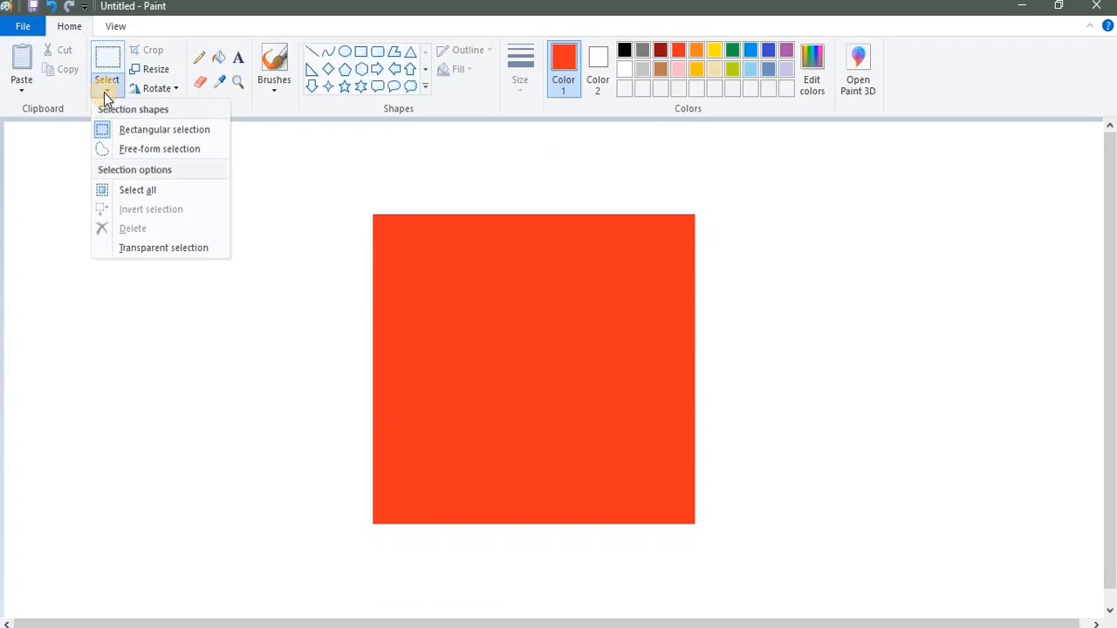
{"action": "left_click", "coordinate": [133, 132]}
{"action": "left_click_drag", "start_coordinate": [305, 167], "coordinate": [768, 589]}
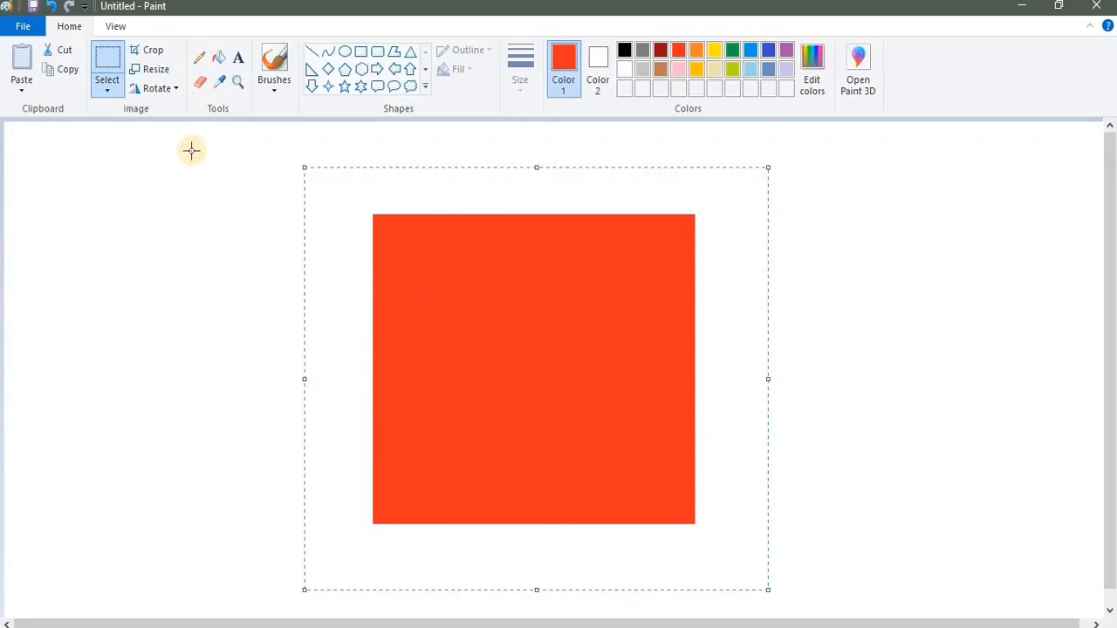
{"action": "left_click", "coordinate": [153, 77]}
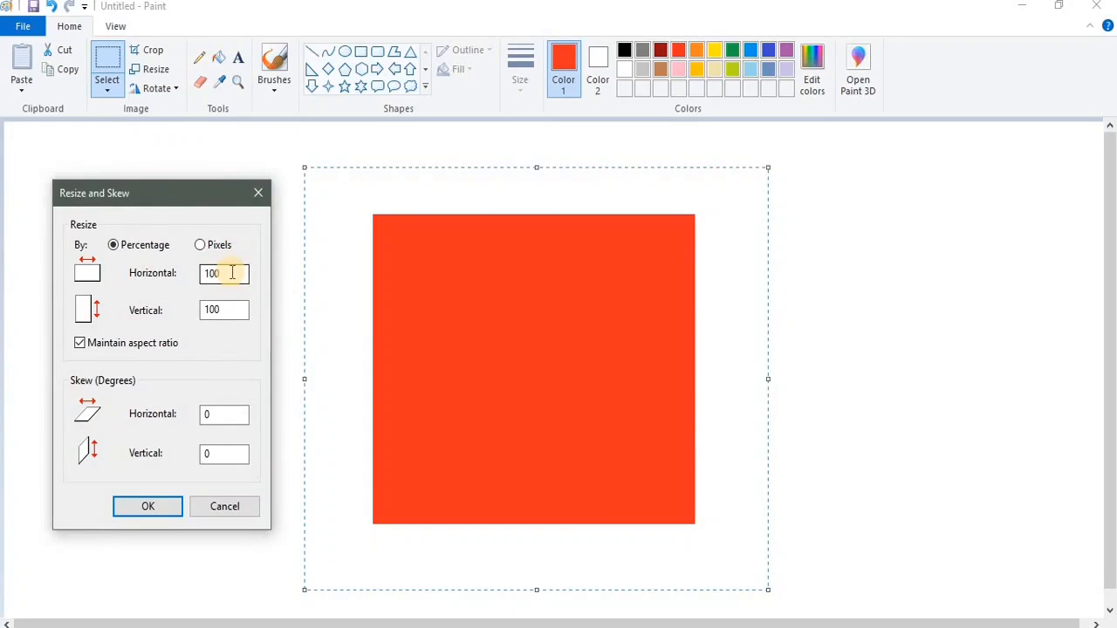
{"action": "left_click_drag", "start_coordinate": [231, 273], "coordinate": [171, 283]}
{"action": "type", "text": "50"}
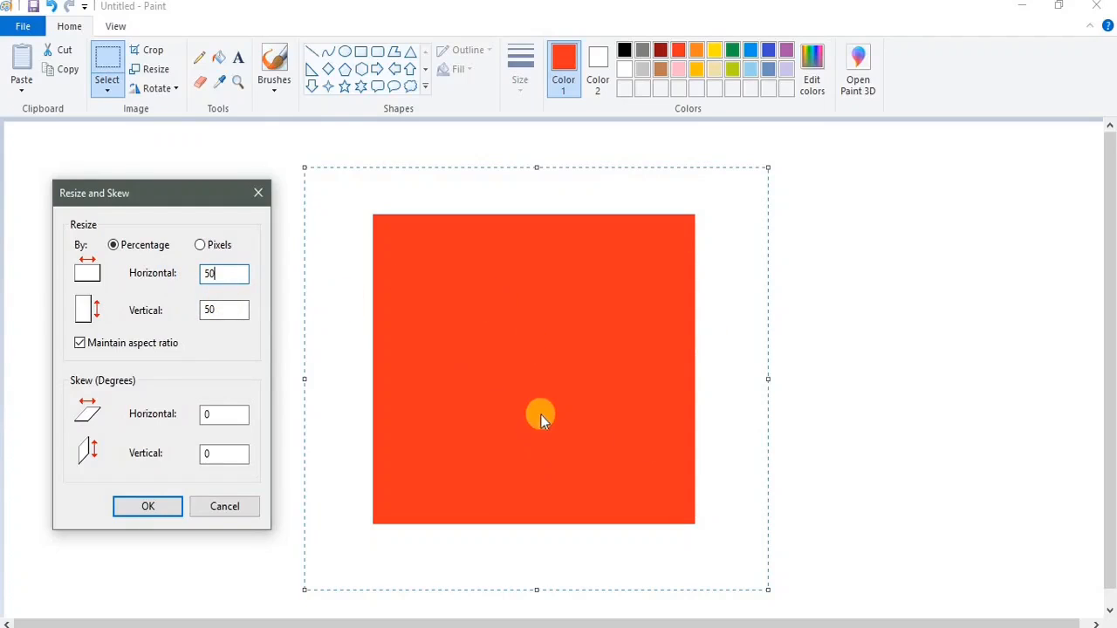
{"action": "left_click", "coordinate": [147, 510]}
{"action": "left_click_drag", "start_coordinate": [457, 295], "coordinate": [530, 355]}
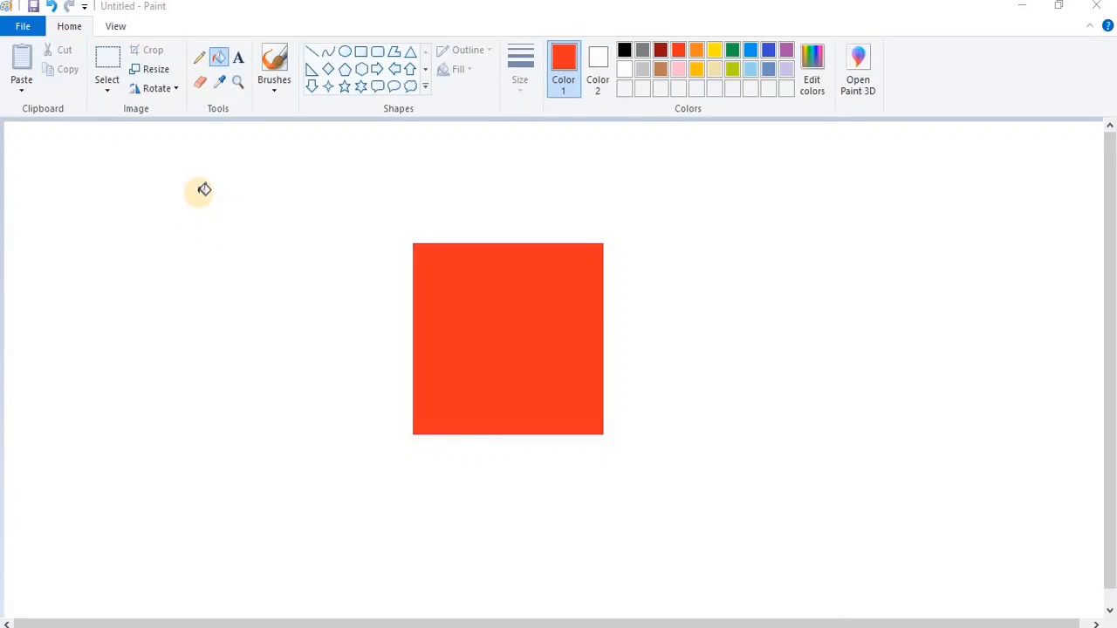
- Apply a horizontal skew to a rectangular selection around the red square
{"action": "left_click", "coordinate": [109, 90]}
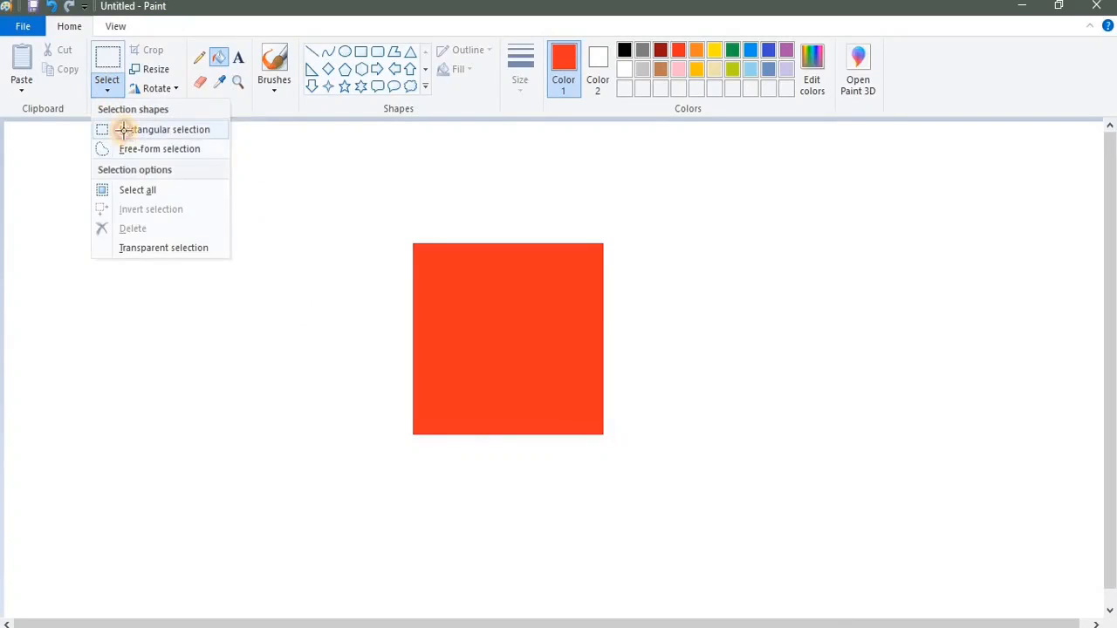
{"action": "left_click", "coordinate": [121, 129]}
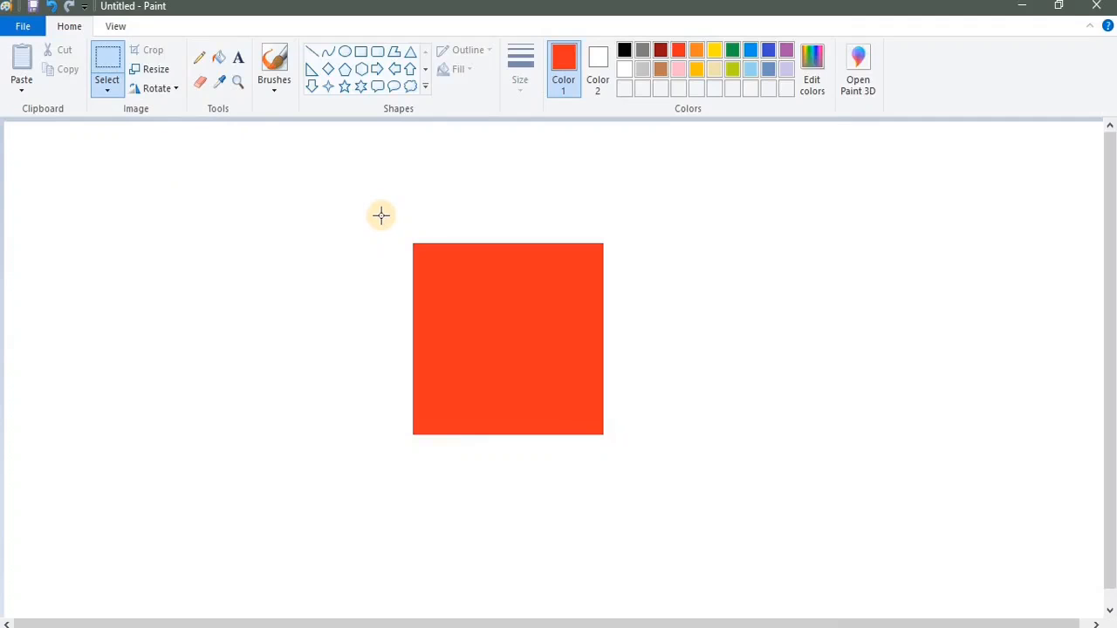
{"action": "left_click_drag", "start_coordinate": [377, 210], "coordinate": [640, 478]}
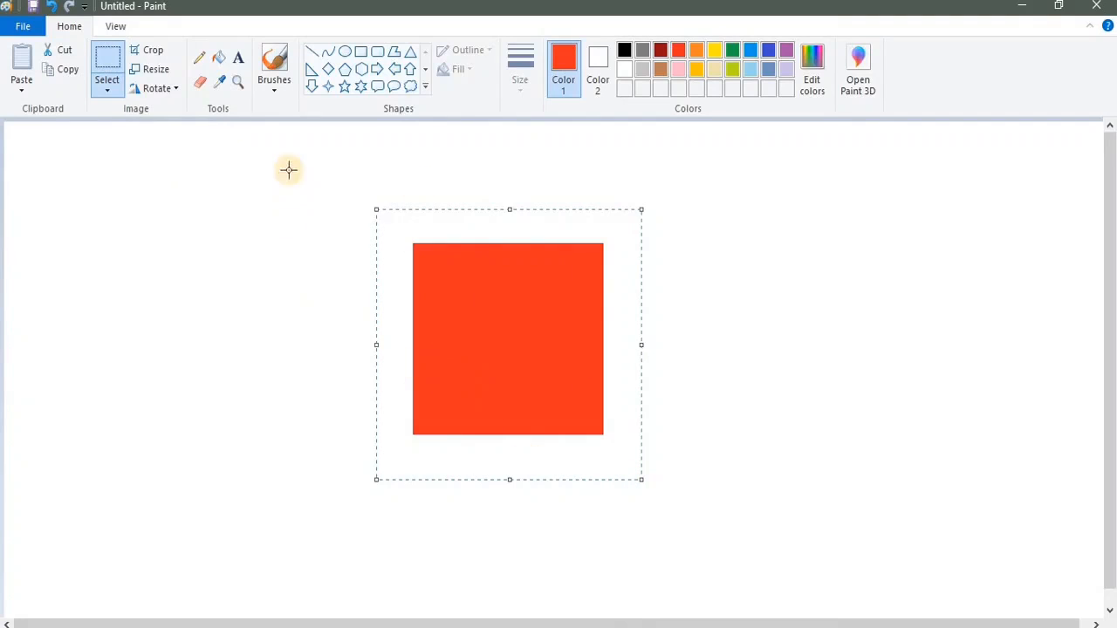
{"action": "left_click", "coordinate": [154, 75]}
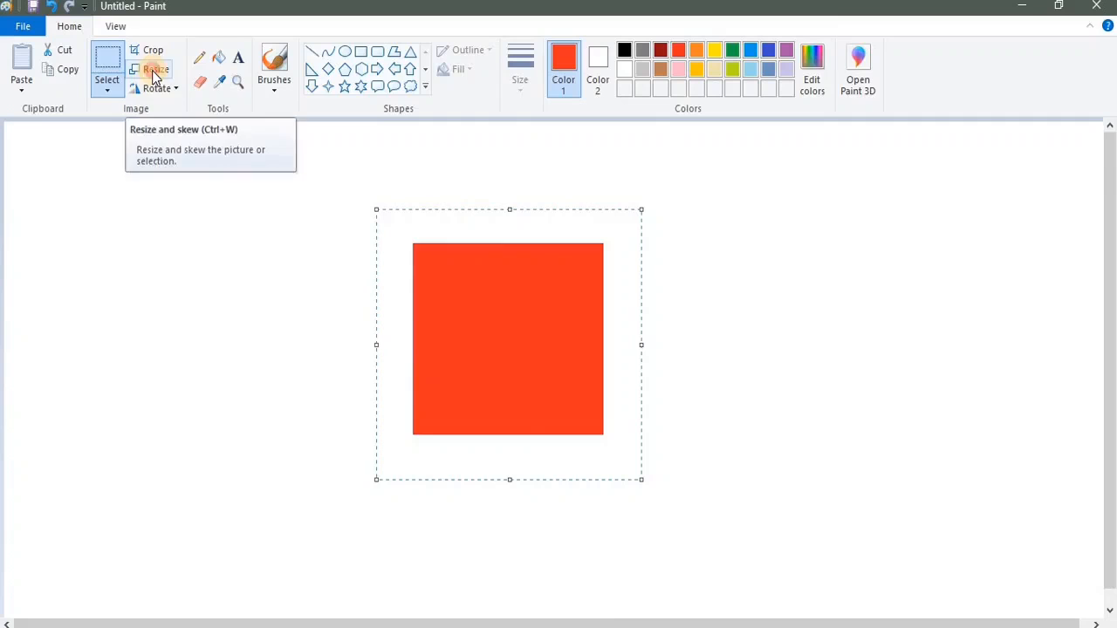
{"action": "left_click_drag", "start_coordinate": [142, 85], "coordinate": [163, 185]}
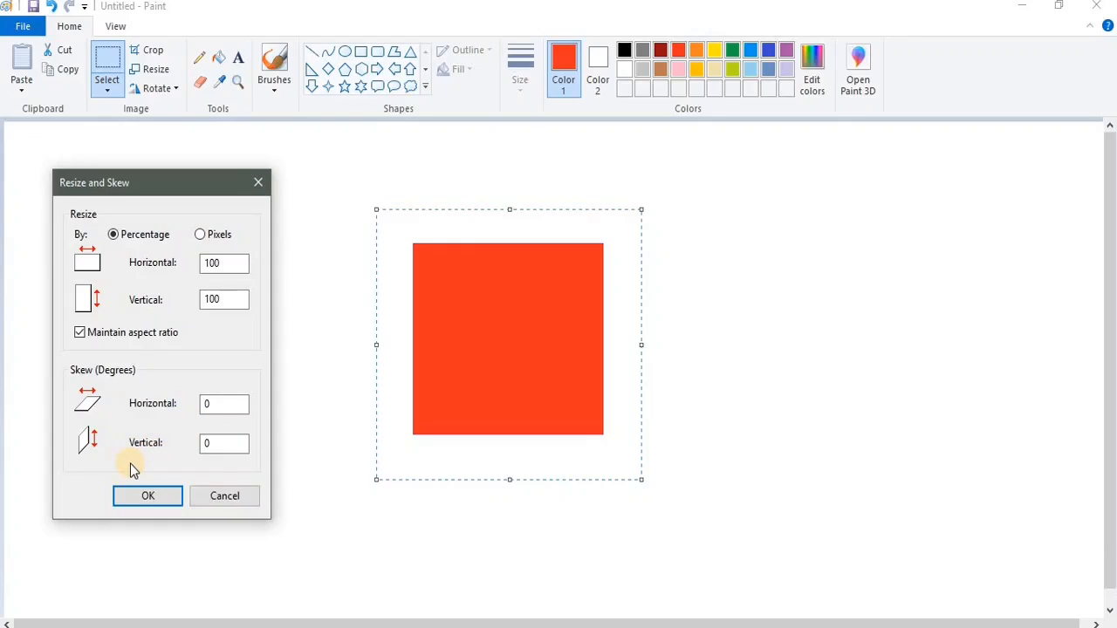
{"action": "double_click", "coordinate": [213, 404]}
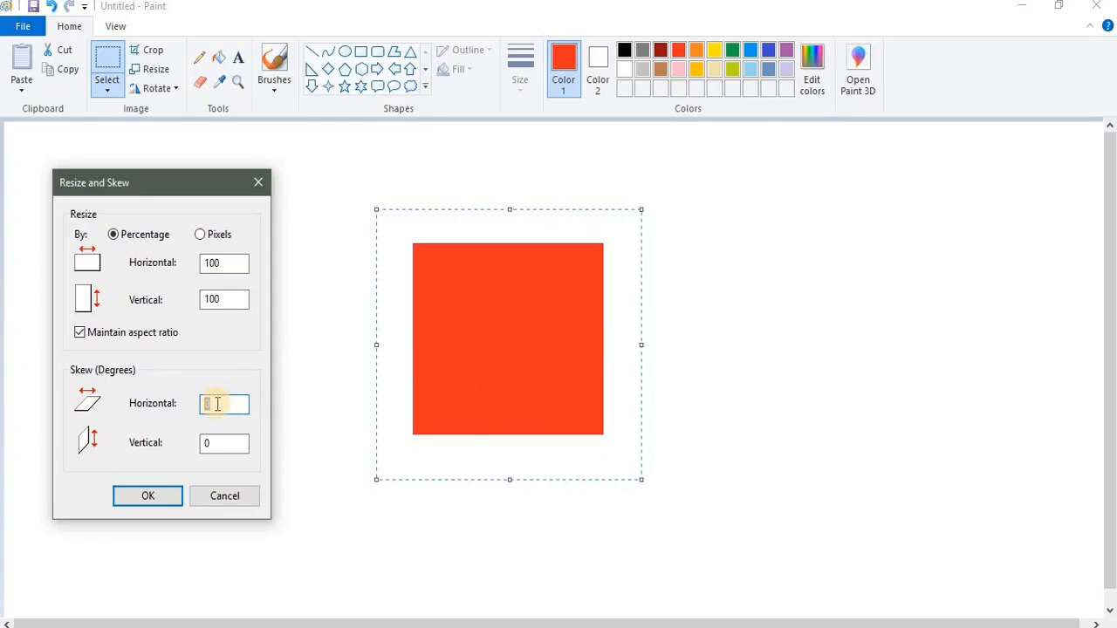
{"action": "type", "text": "0"}
{"action": "left_click", "coordinate": [168, 494]}
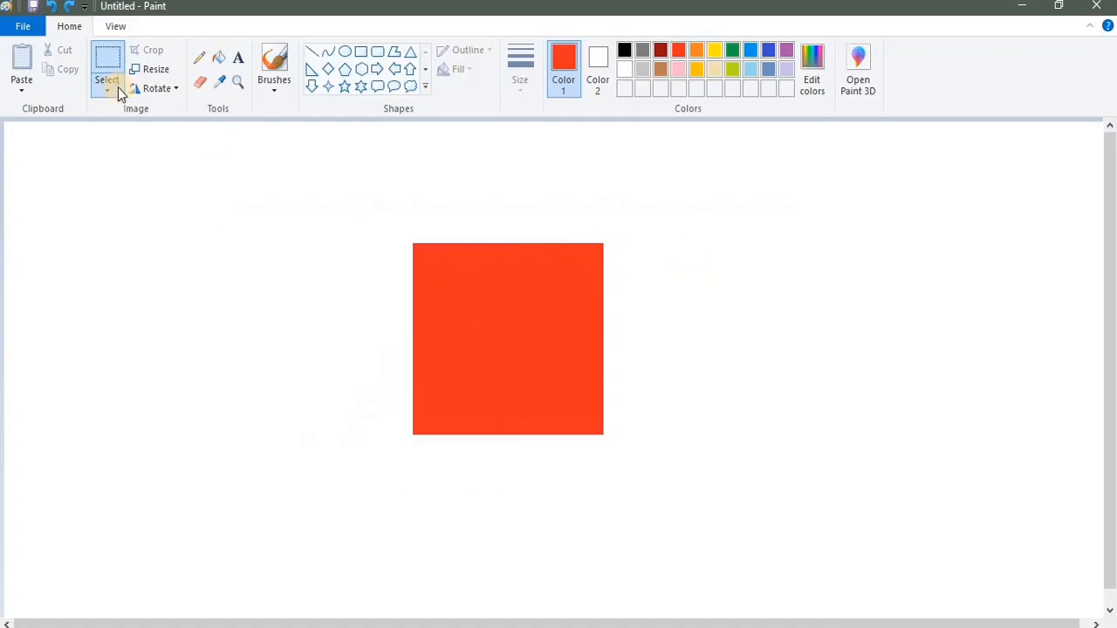
- Skew a rectangular selection around the red square vertically by 50 degrees
{"action": "left_click", "coordinate": [108, 85]}
{"action": "left_click", "coordinate": [377, 215]}
{"action": "left_click_drag", "start_coordinate": [376, 215], "coordinate": [639, 482]}
{"action": "left_click", "coordinate": [150, 69]}
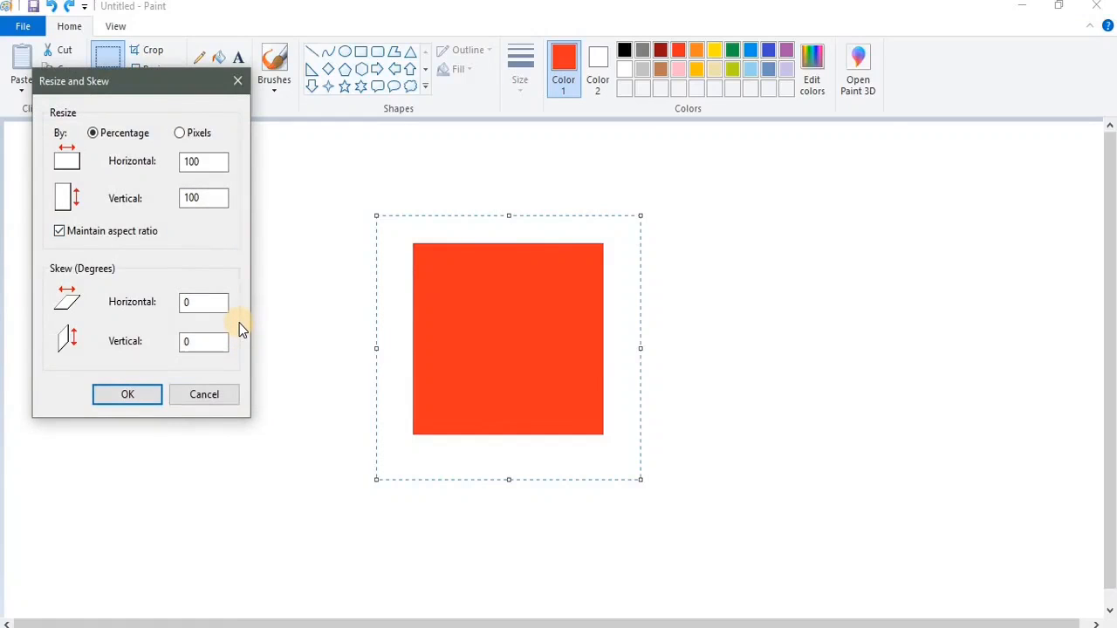
{"action": "left_click", "coordinate": [199, 341]}
{"action": "left_click_drag", "start_coordinate": [192, 342], "coordinate": [162, 342]}
{"action": "type", "text": "50"}
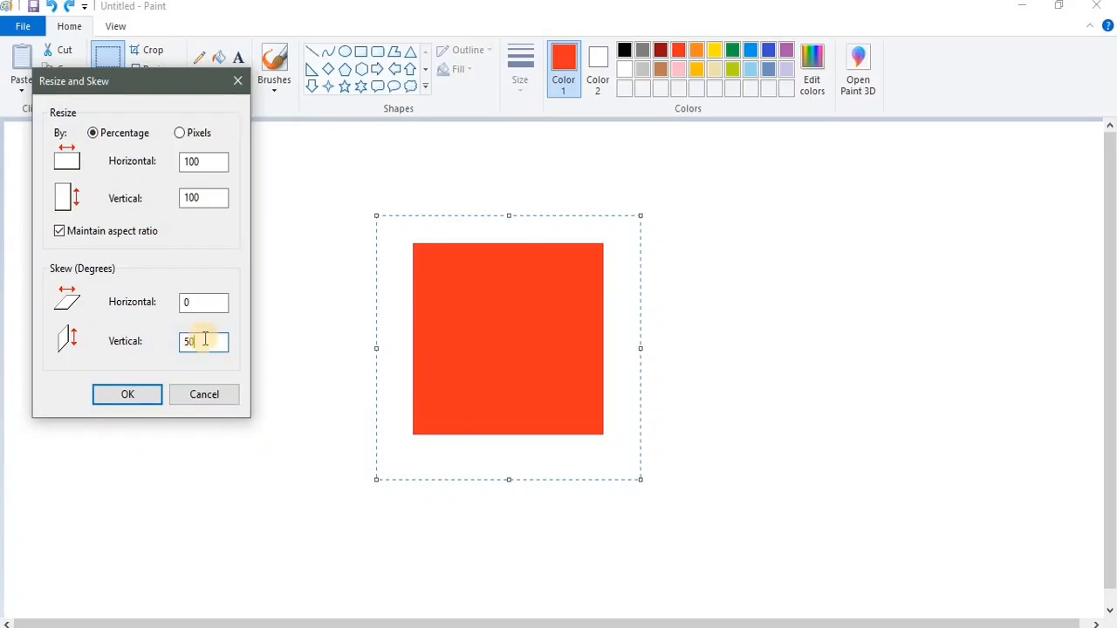
{"action": "left_click", "coordinate": [124, 397]}
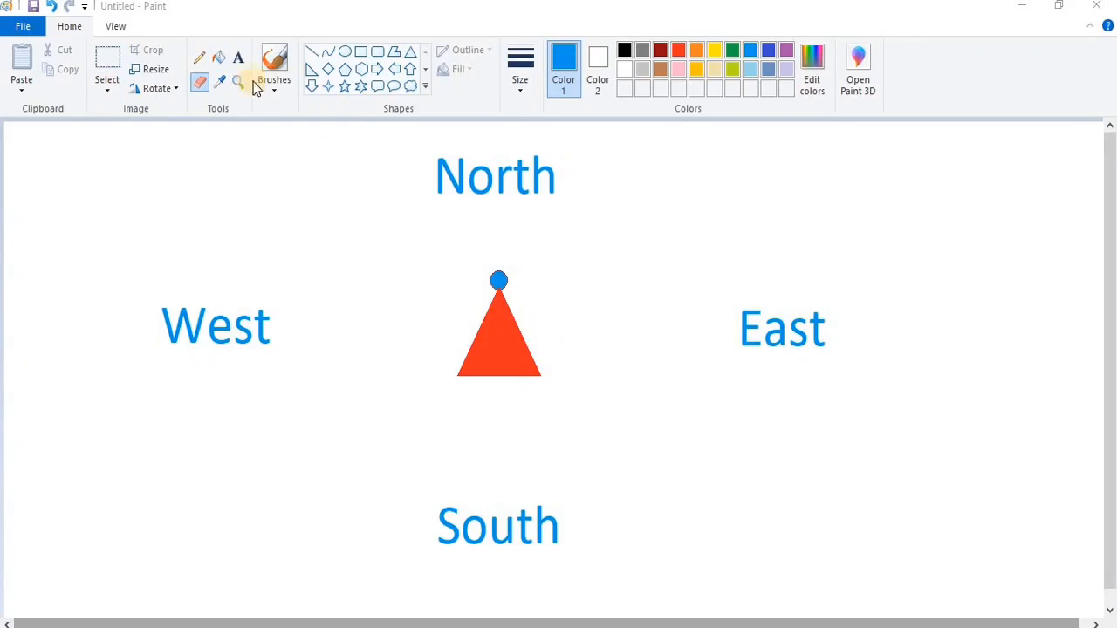
- Make a rectangular selection around the red triangle with the blue circle and rotate it right 90° so it points East
{"action": "left_click", "coordinate": [107, 95]}
{"action": "left_click", "coordinate": [131, 129]}
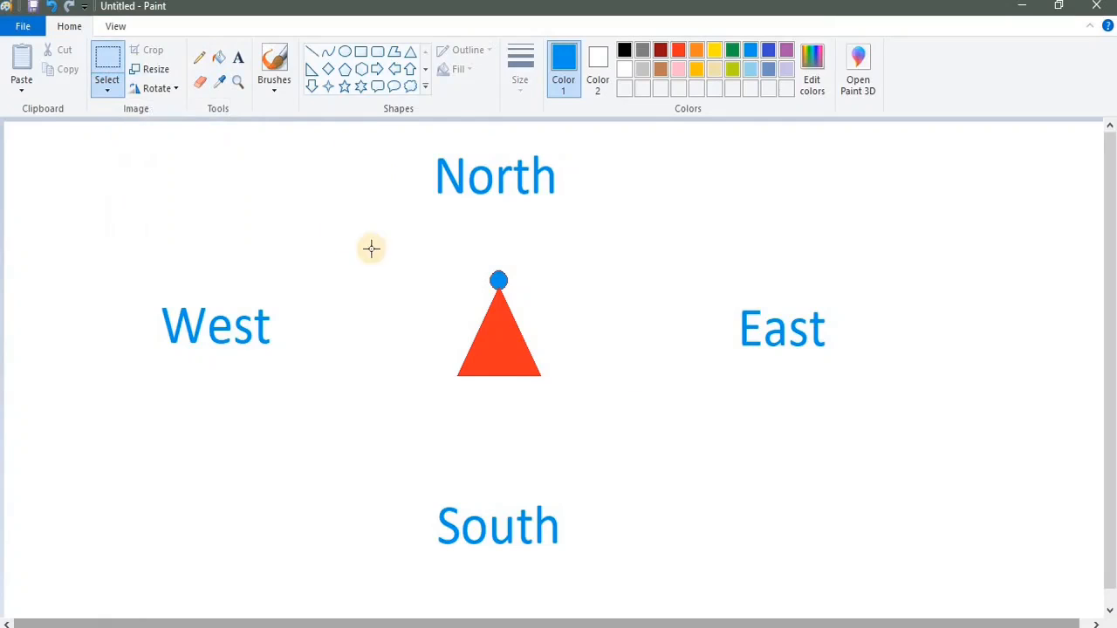
{"action": "left_click_drag", "start_coordinate": [420, 248], "coordinate": [579, 418]}
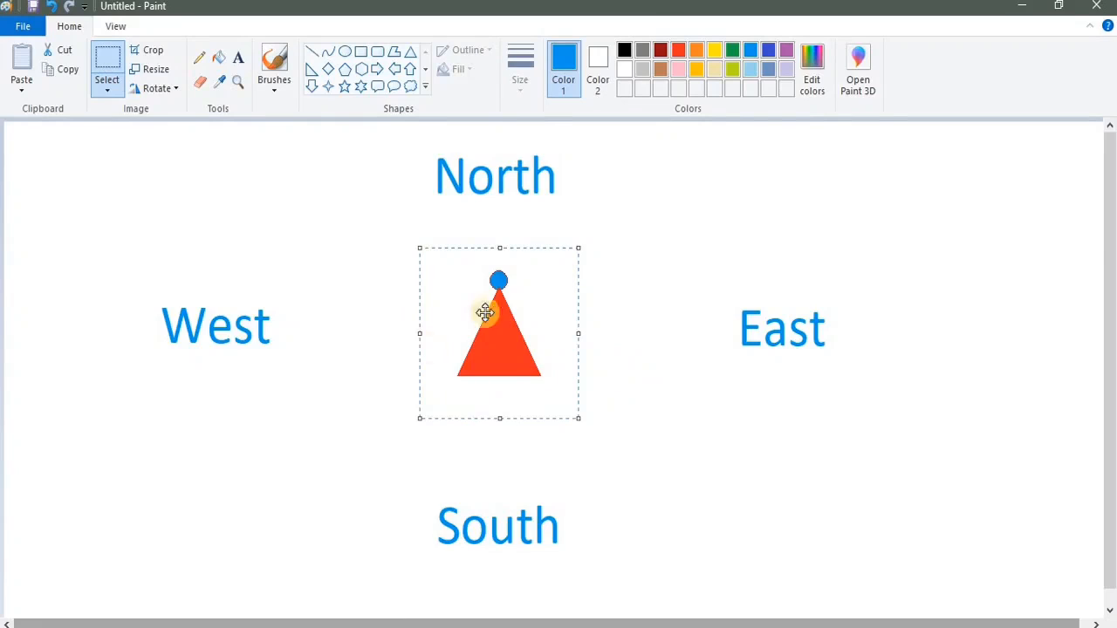
{"action": "left_click", "coordinate": [166, 91]}
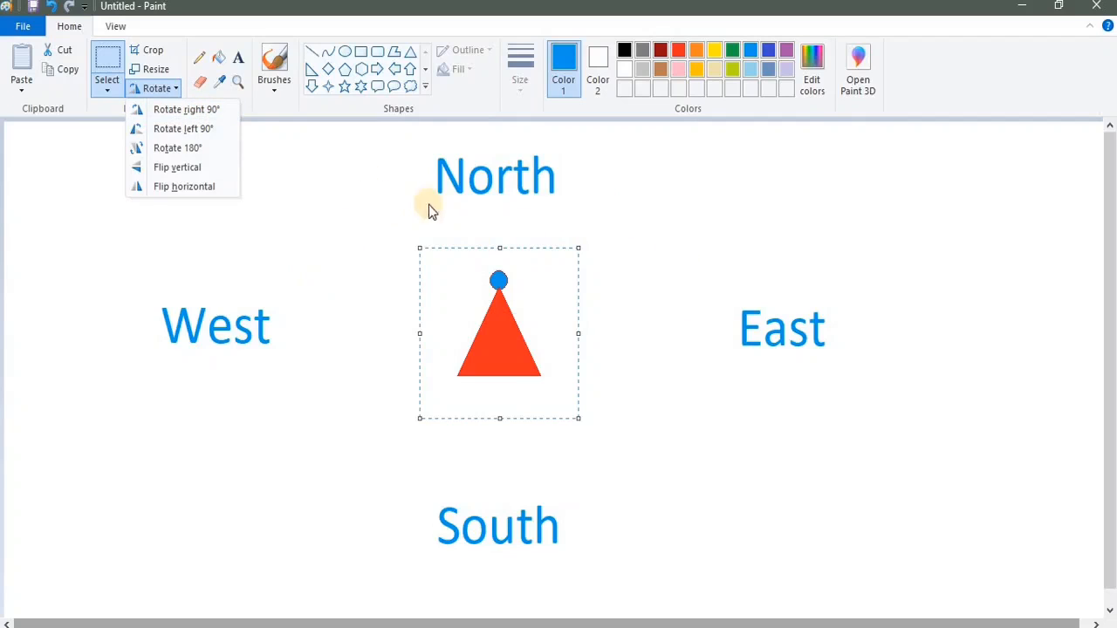
{"action": "left_click", "coordinate": [208, 112]}
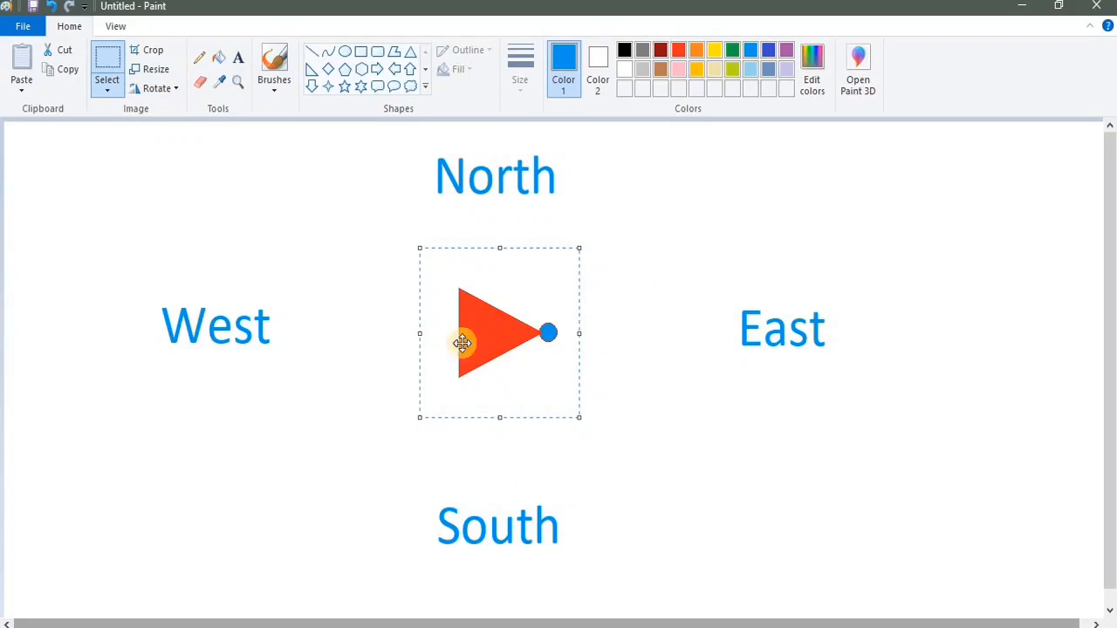
- Rotate the selected triangle left 90° to point North, and rotate it 180° to point South
{"action": "left_click", "coordinate": [167, 88]}
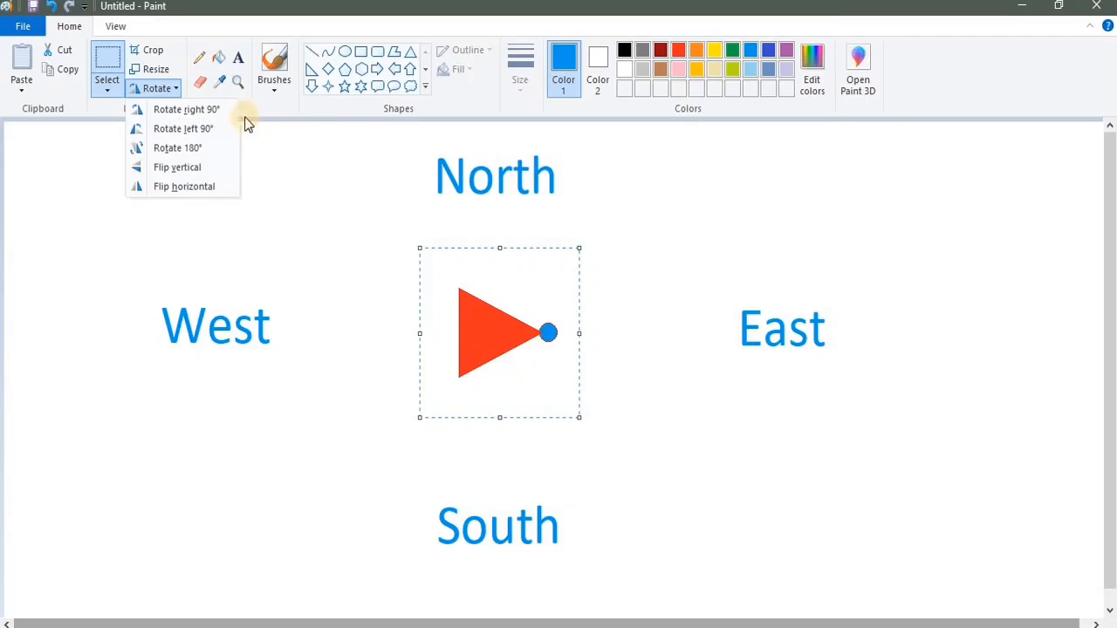
{"action": "left_click", "coordinate": [208, 129]}
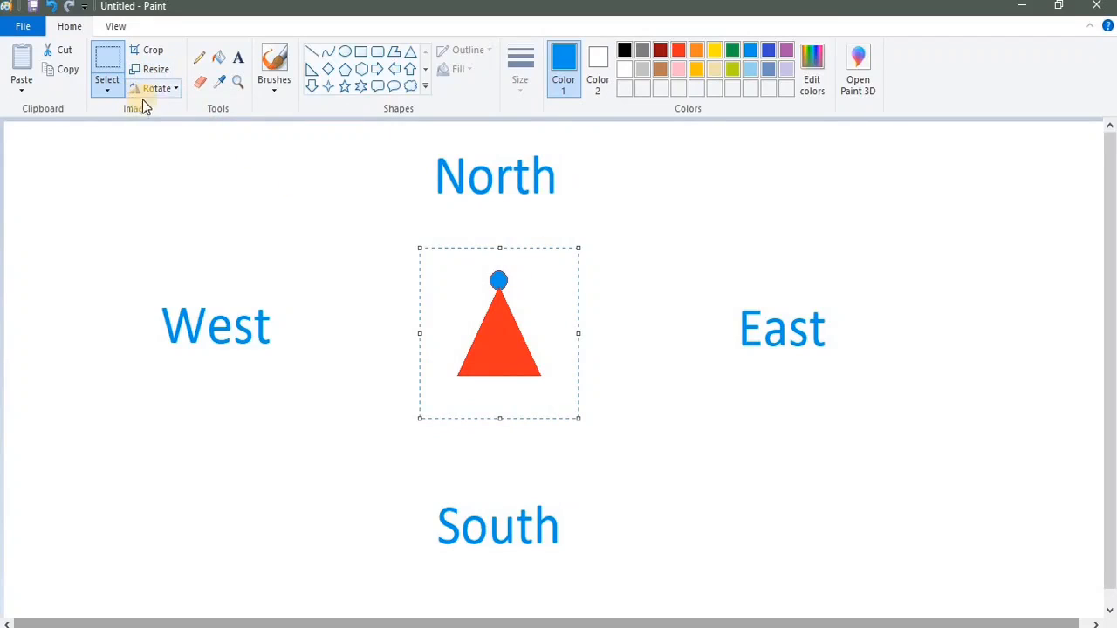
{"action": "left_click", "coordinate": [166, 90]}
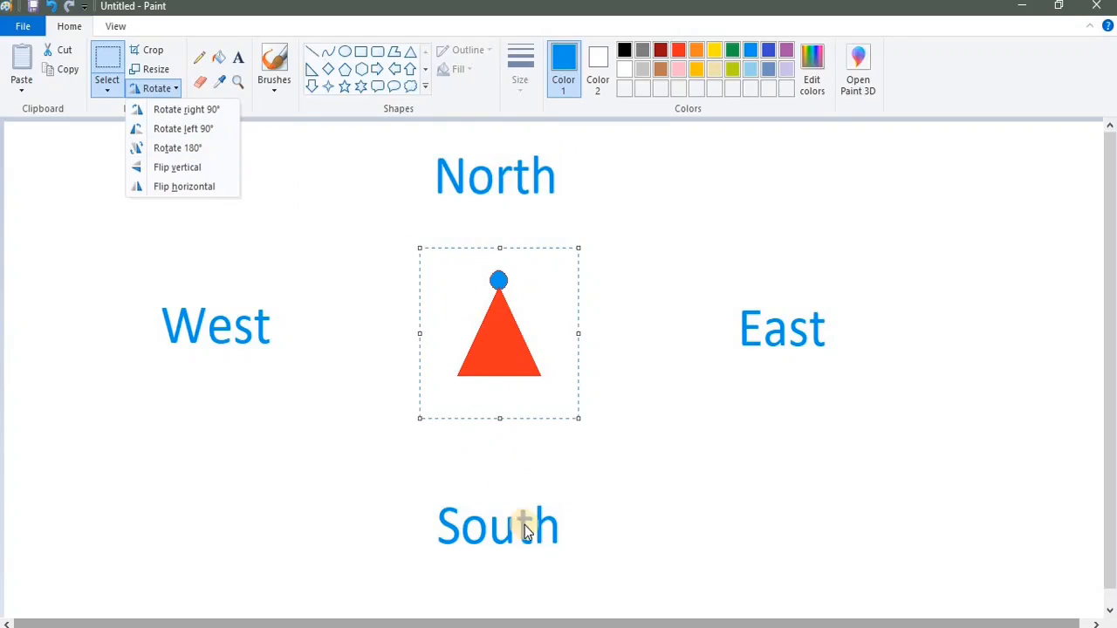
{"action": "left_click", "coordinate": [201, 149]}
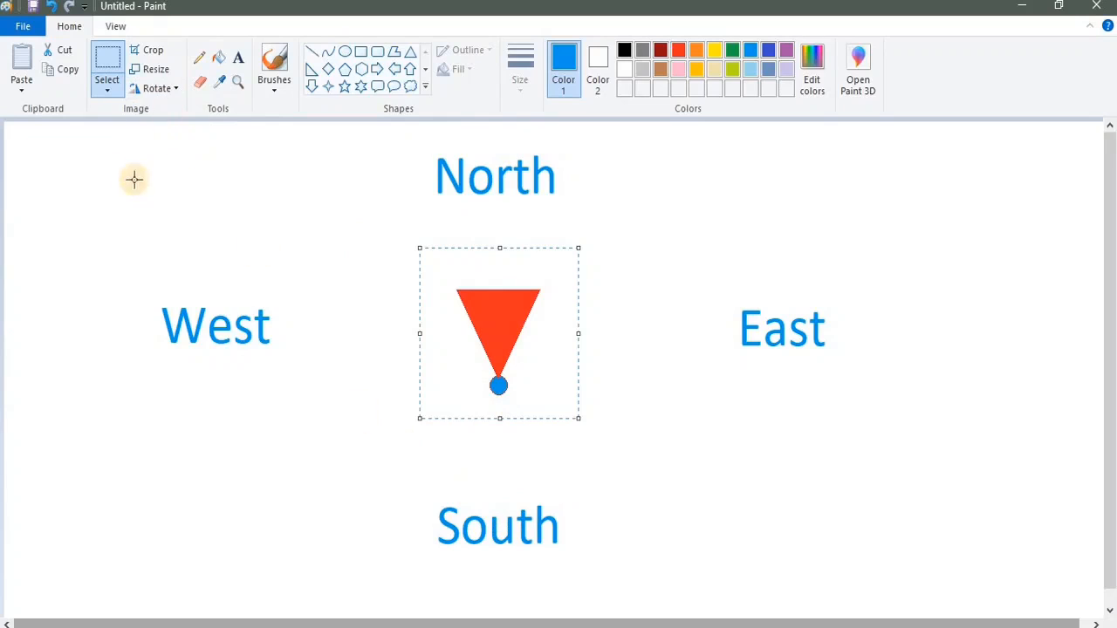
- Rotate the selected triangle 180° back toward North, and rotate it left 90° to point West
{"action": "left_click", "coordinate": [167, 90]}
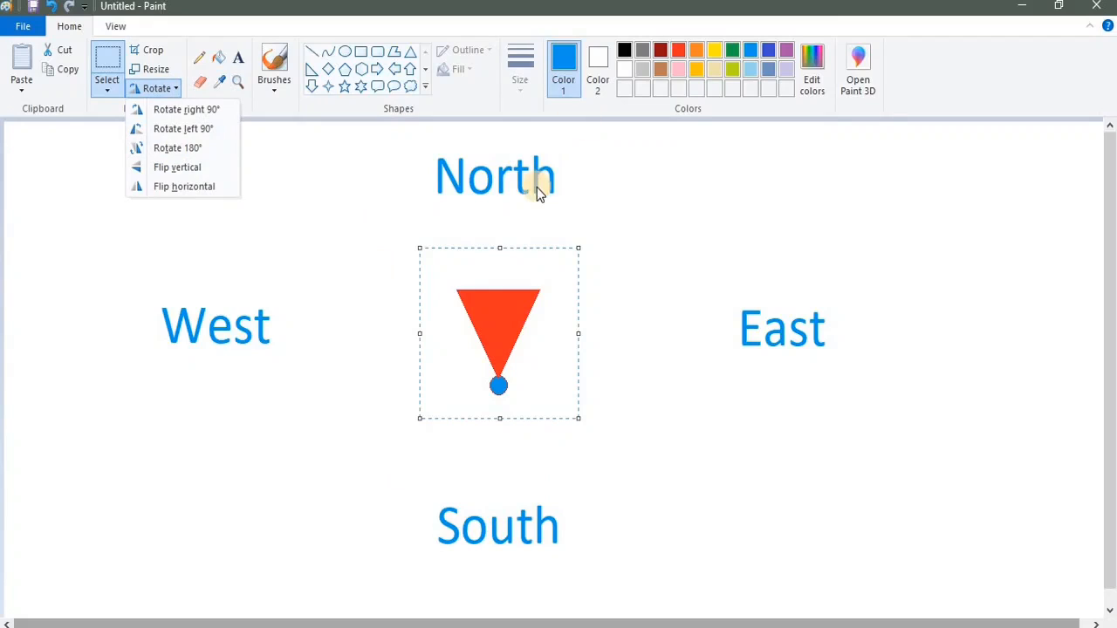
{"action": "left_click", "coordinate": [206, 154]}
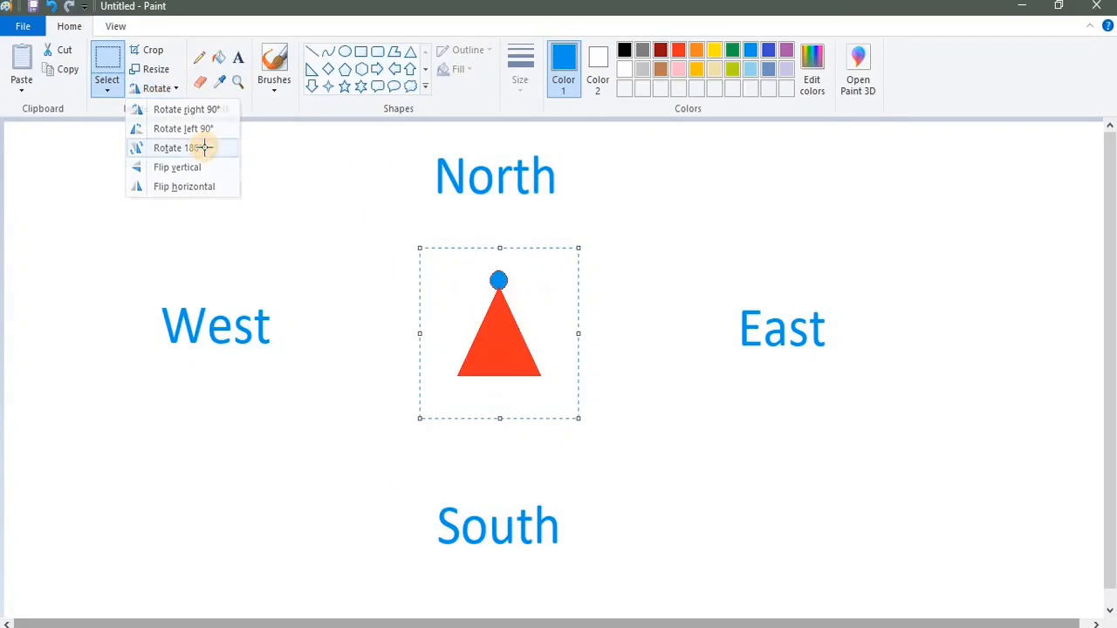
{"action": "left_click", "coordinate": [166, 89]}
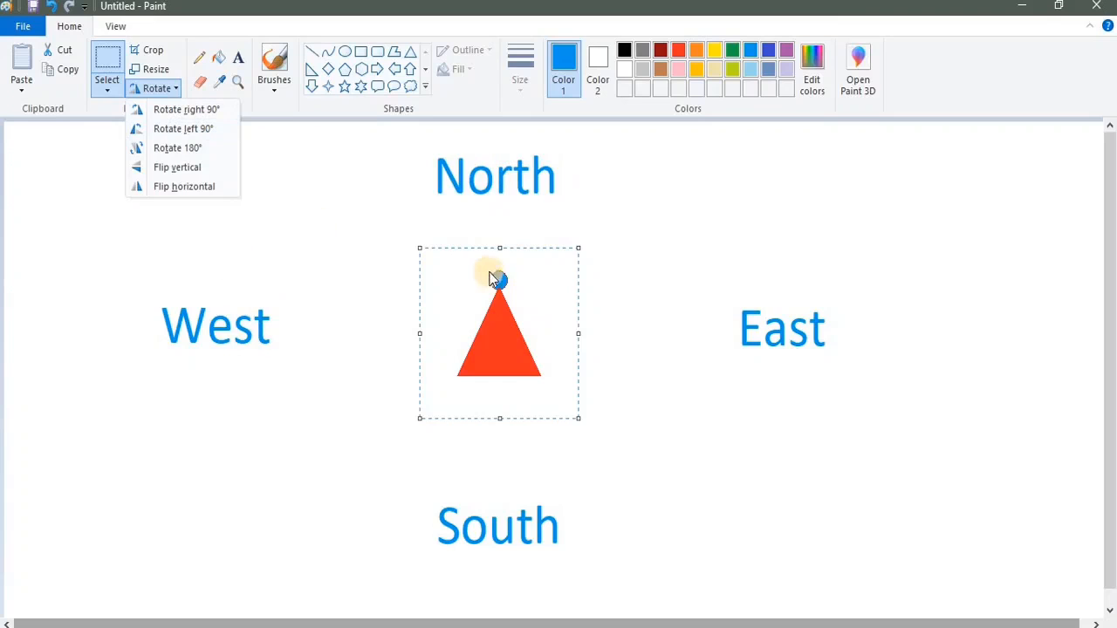
{"action": "left_click", "coordinate": [224, 131]}
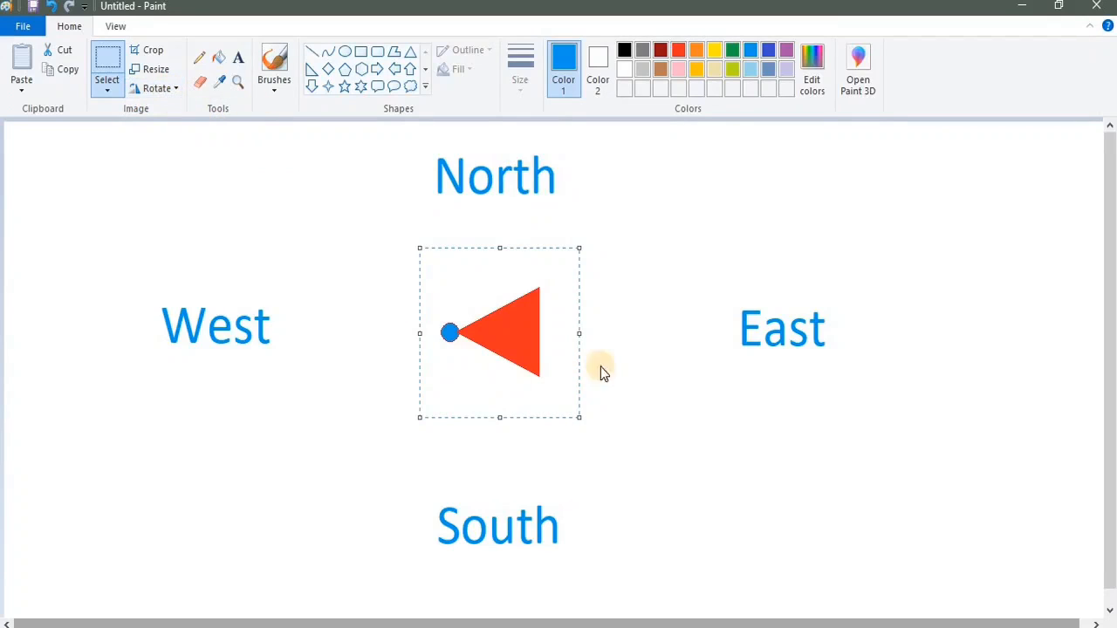
{"action": "left_click", "coordinate": [167, 90]}
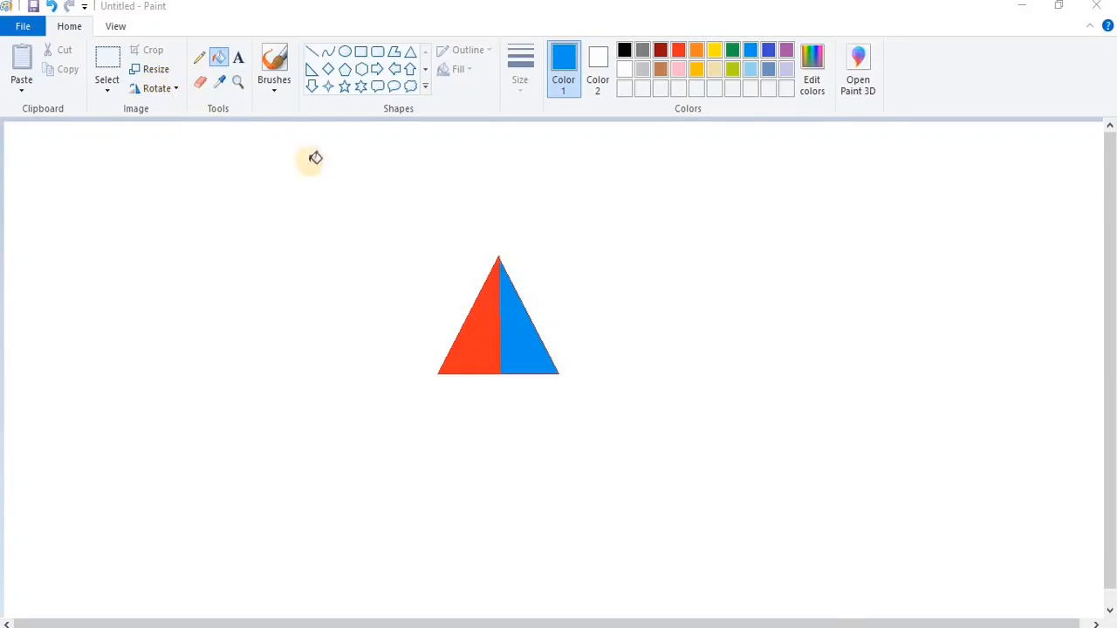
- Make a rectangular selection around the red and blue triangle and flip it horizontally
{"action": "left_click", "coordinate": [106, 92]}
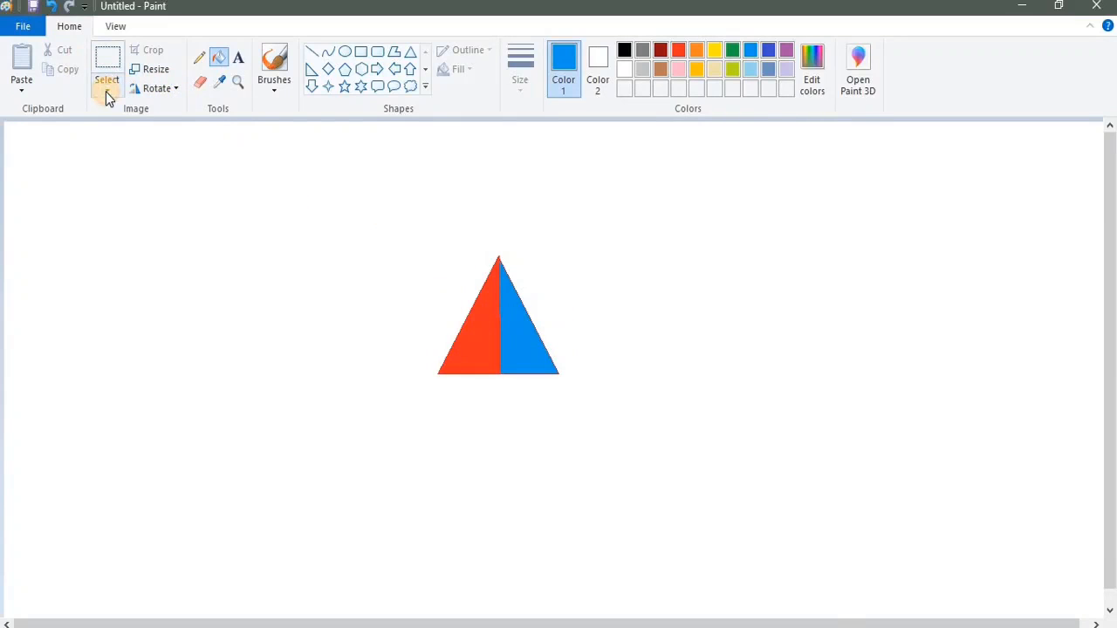
{"action": "left_click", "coordinate": [106, 94]}
{"action": "left_click", "coordinate": [125, 132]}
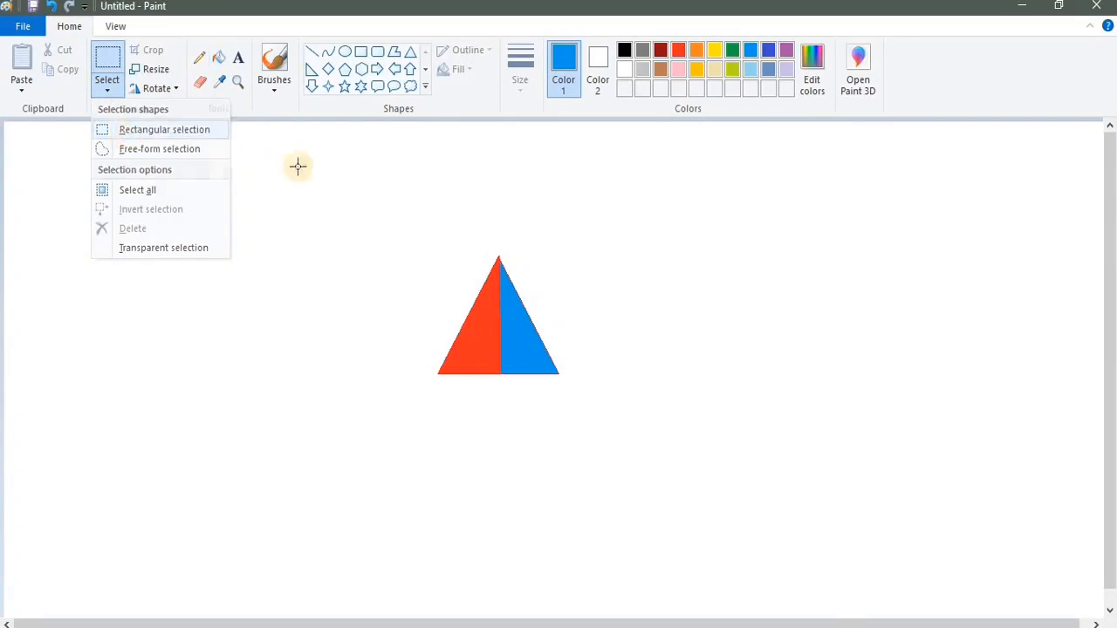
{"action": "left_click_drag", "start_coordinate": [412, 230], "coordinate": [586, 408]}
{"action": "left_click", "coordinate": [156, 88]}
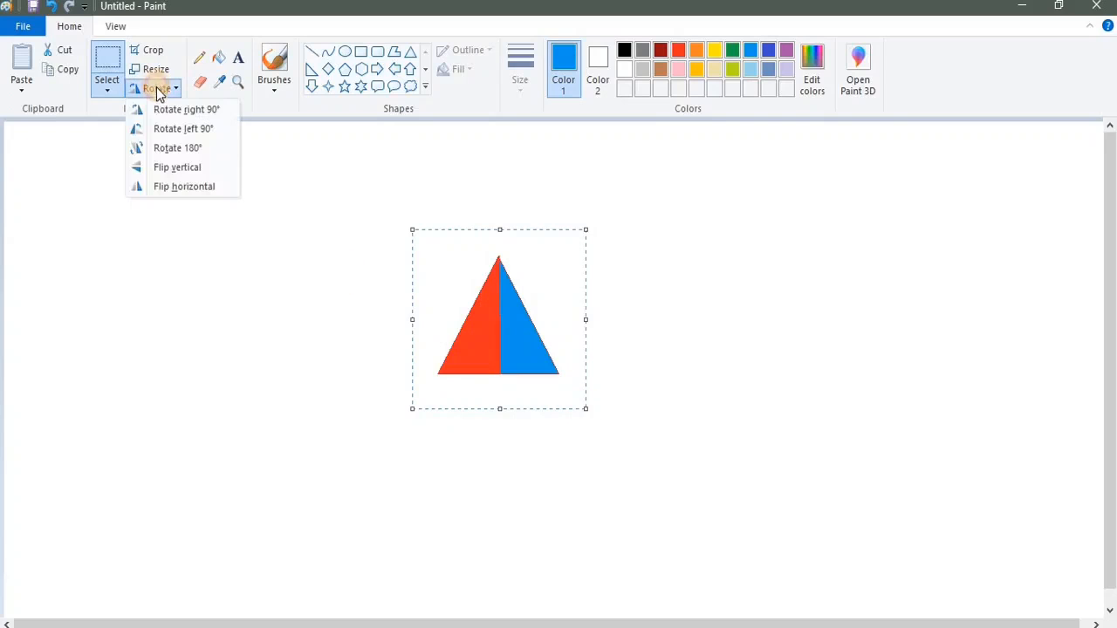
{"action": "left_click", "coordinate": [172, 191]}
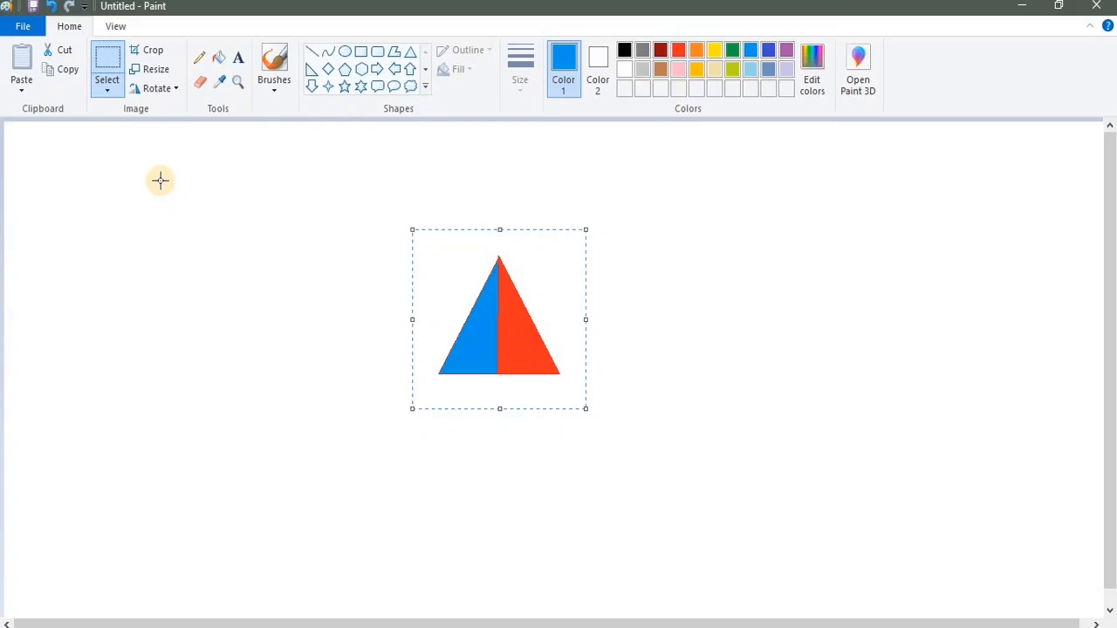
- Flip the selected two-colored triangle vertically, and flip it vertically once more to turn it upright again
{"action": "left_click", "coordinate": [164, 90]}
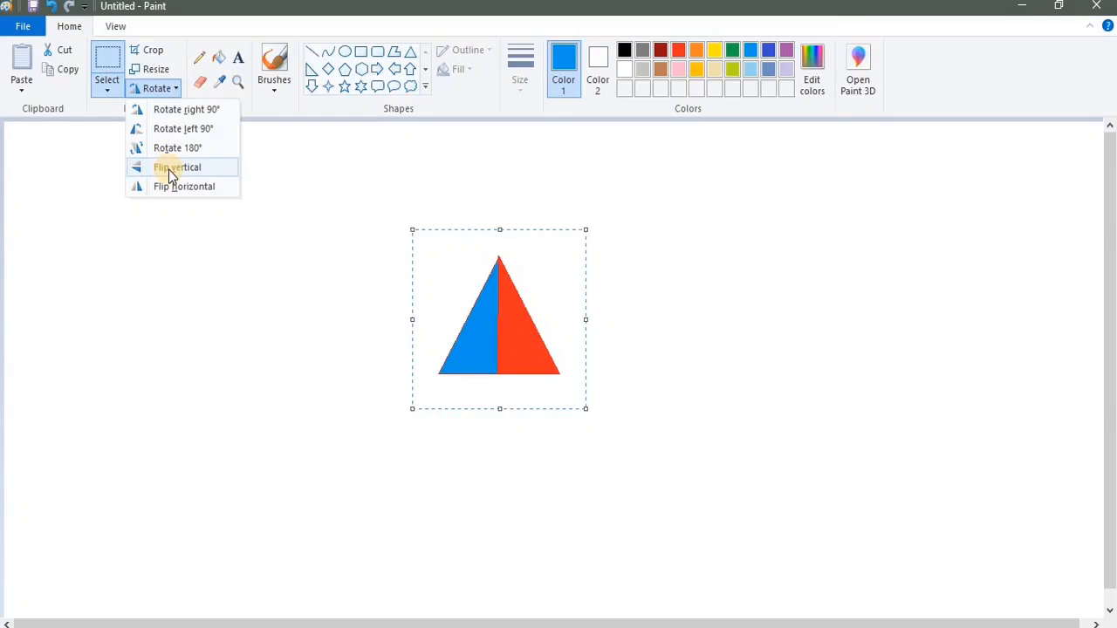
{"action": "left_click", "coordinate": [168, 169]}
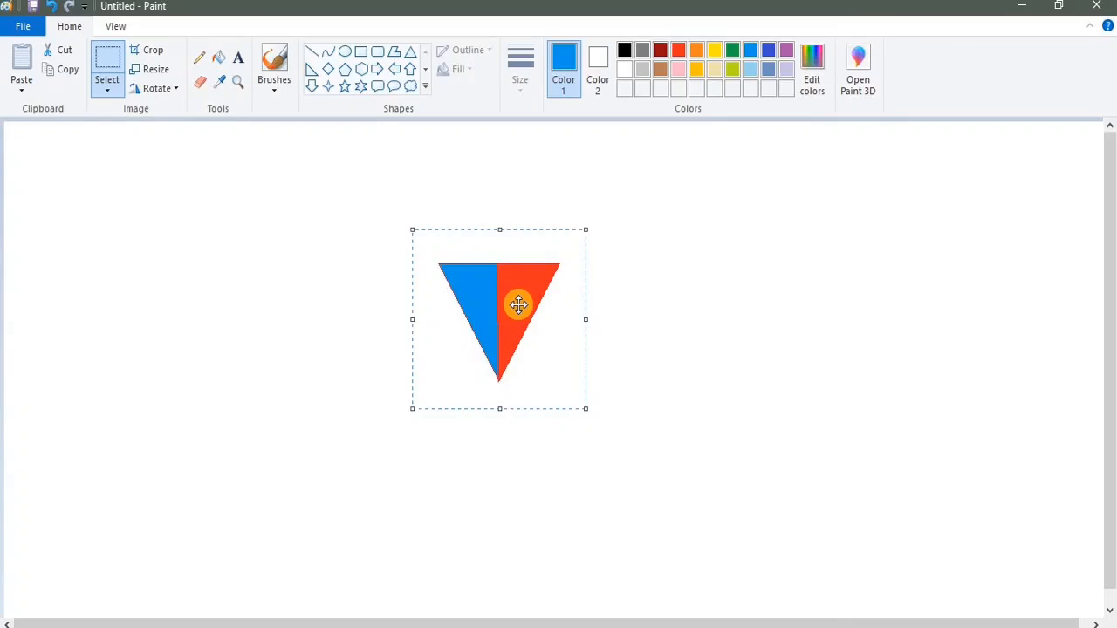
{"action": "left_click", "coordinate": [170, 91]}
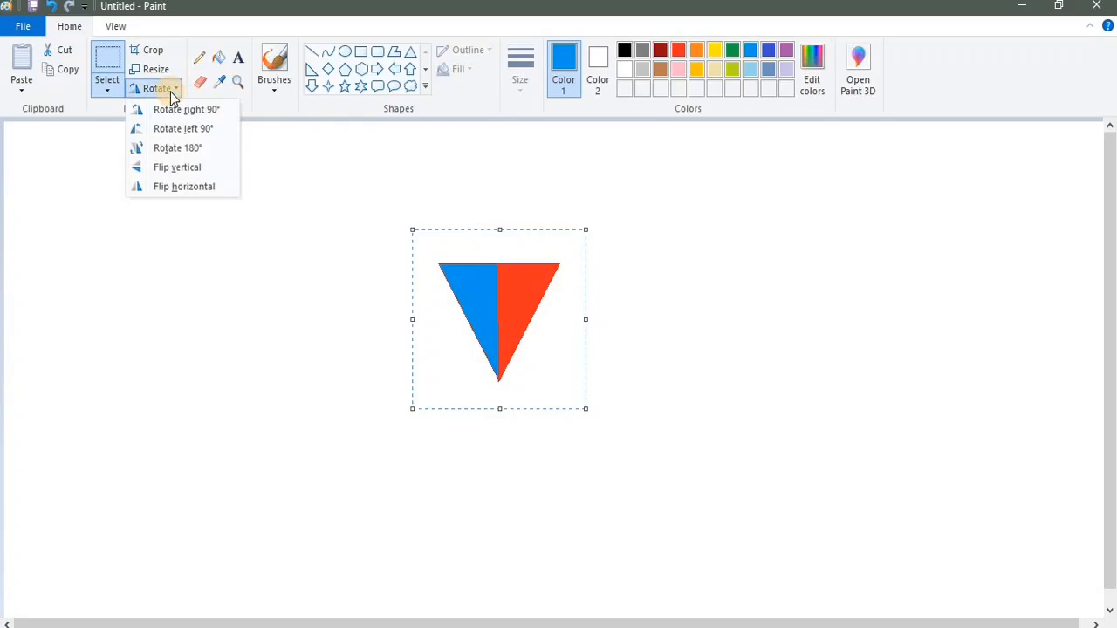
{"action": "left_click", "coordinate": [173, 167]}
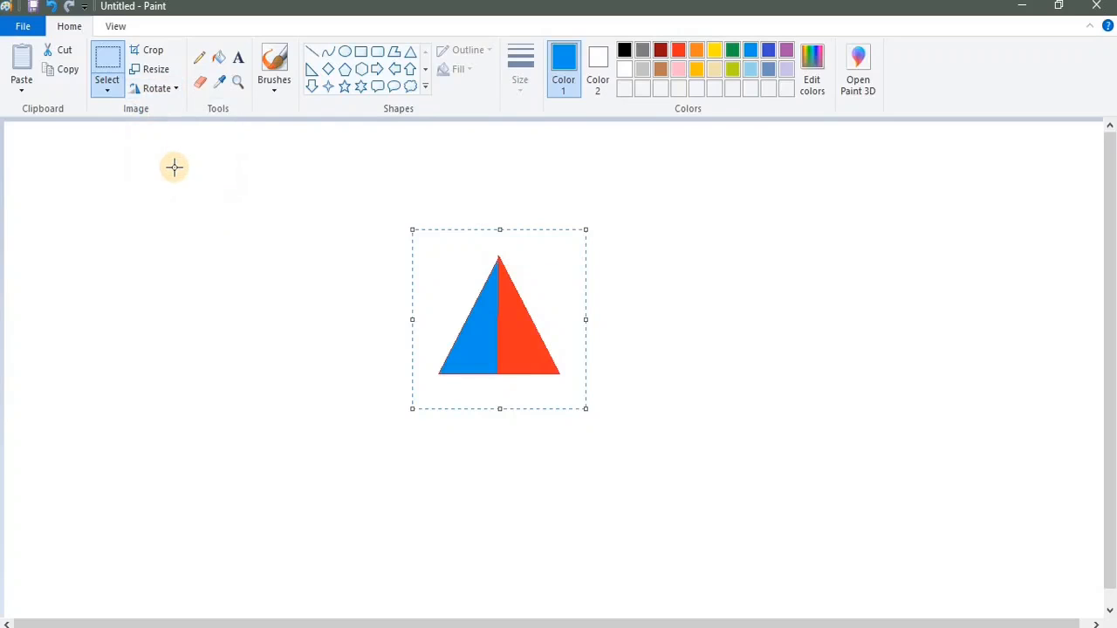